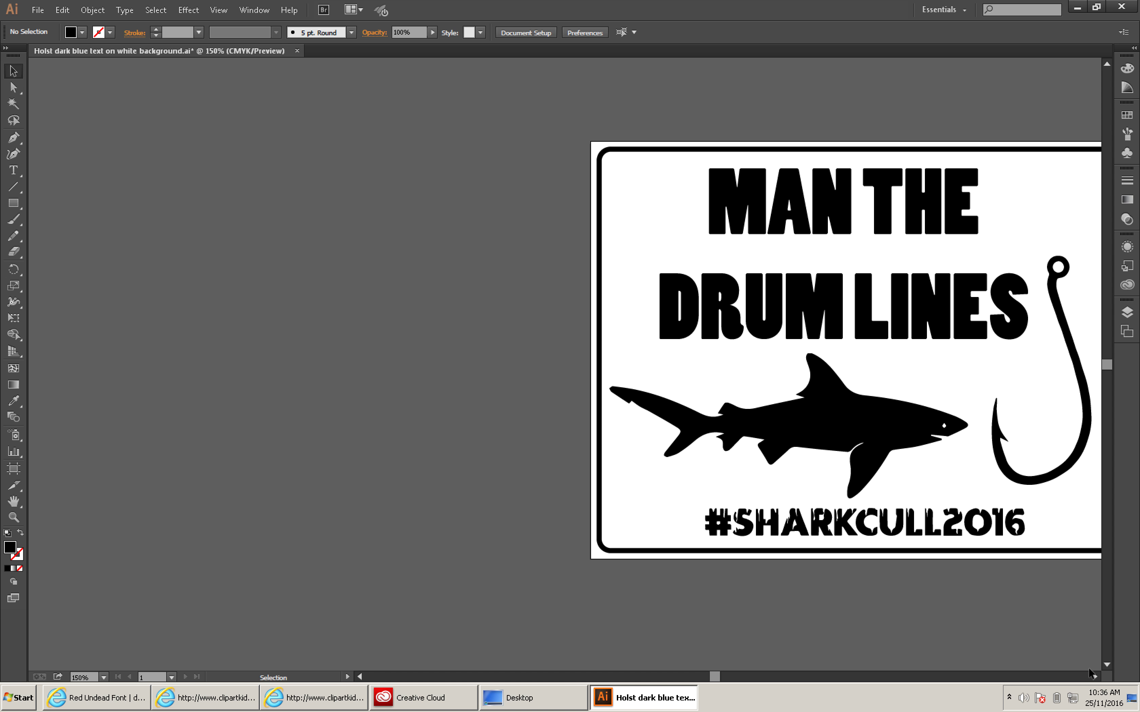
Scroll and zoom the canvas to 100% so the whole MAN THE DRUM LINES sign shows.
drag(1093, 677, 1095, 676)
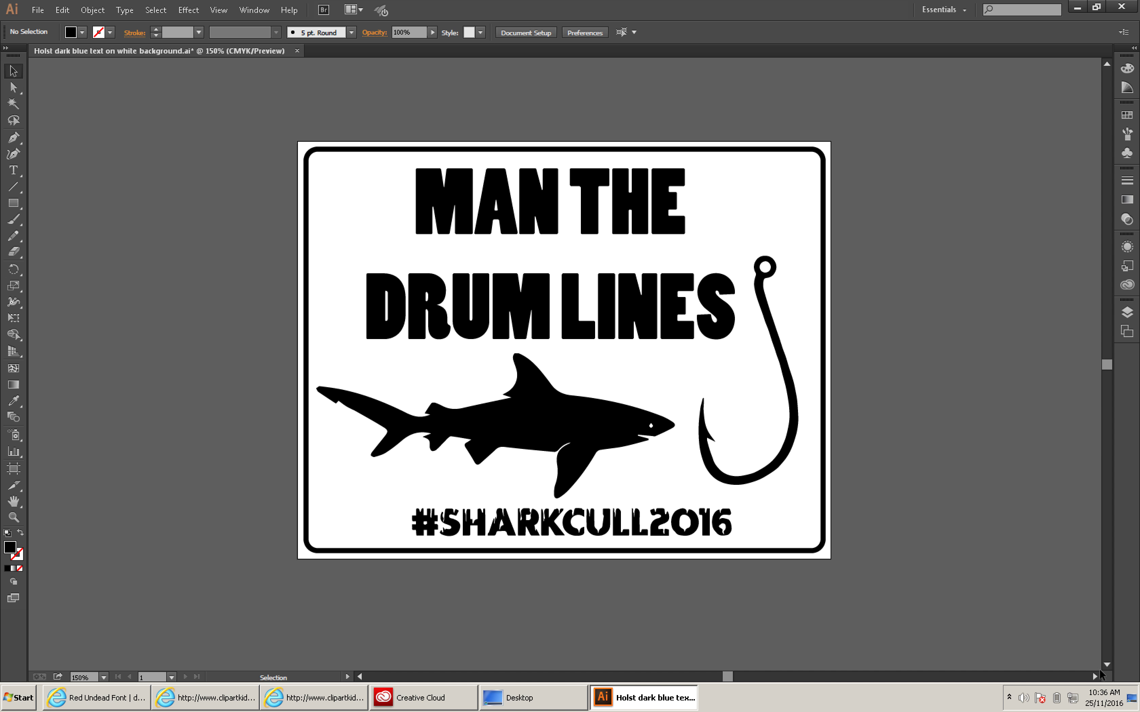
drag(1096, 675, 1097, 675)
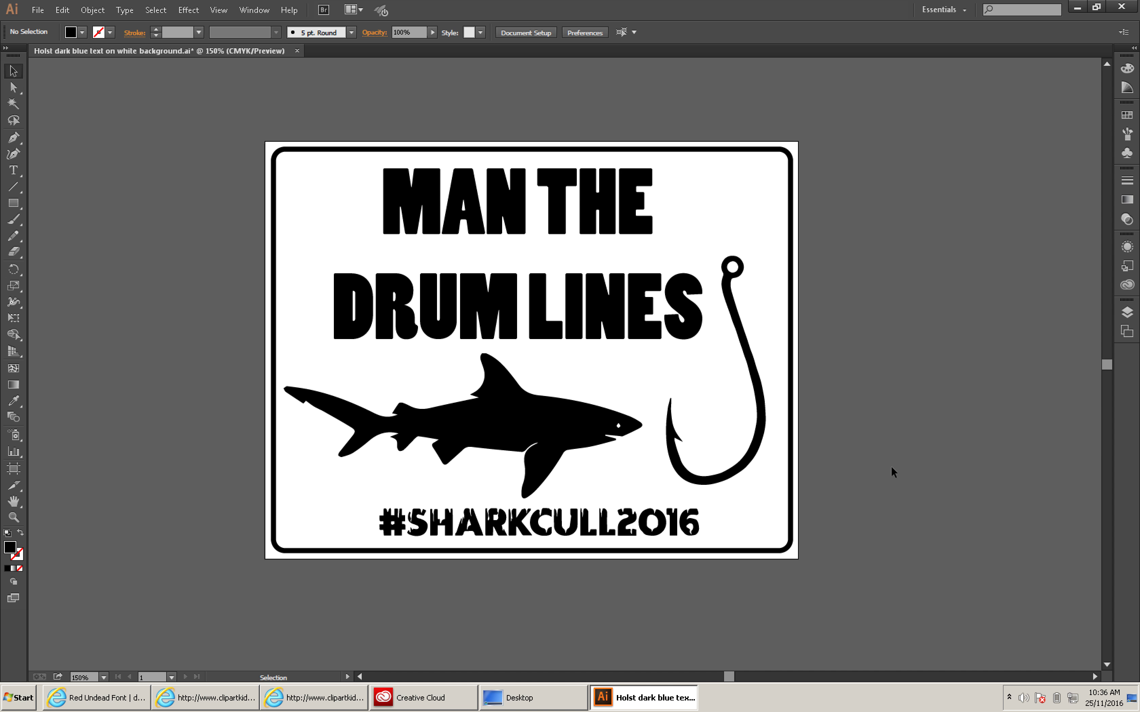
scroll(771, 418, down, 2)
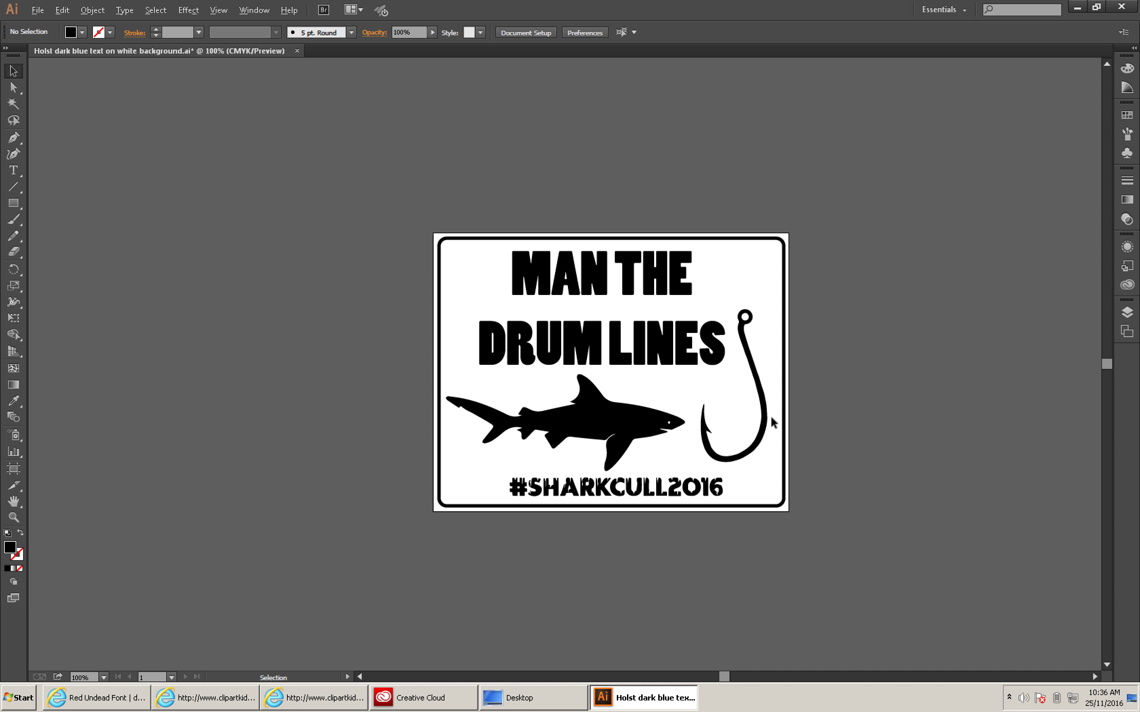
scroll(774, 418, up, 1)
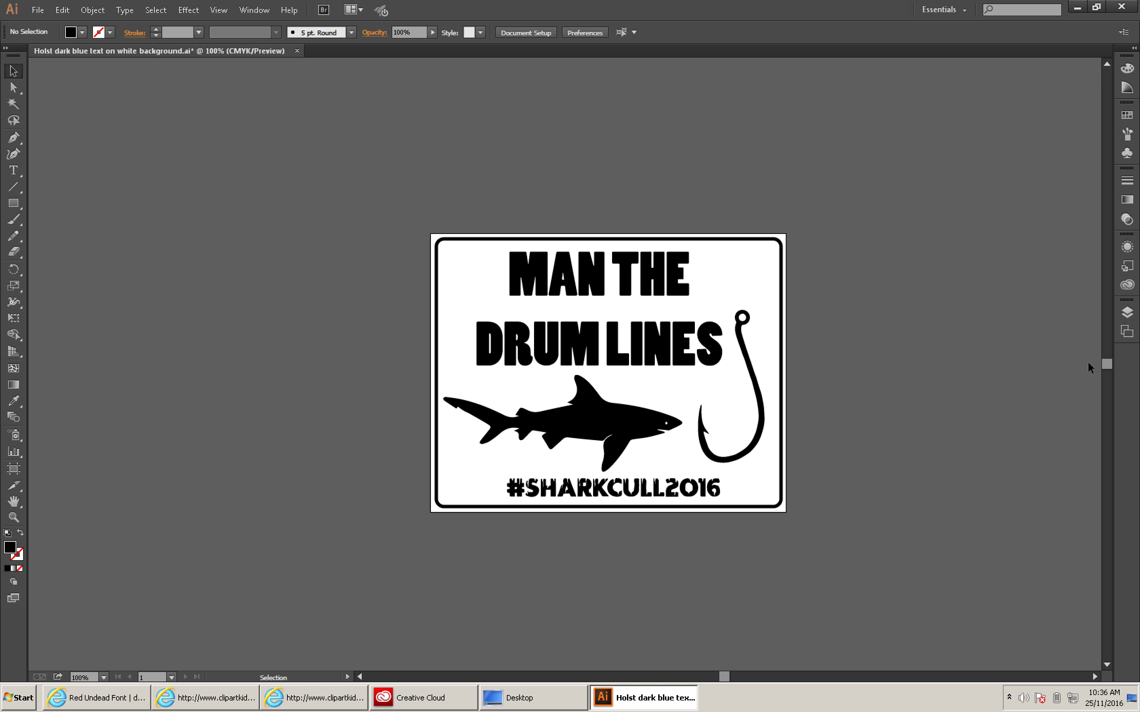
Create Artboards 2–5 from the Artboards panel beside the sign.
click(1127, 332)
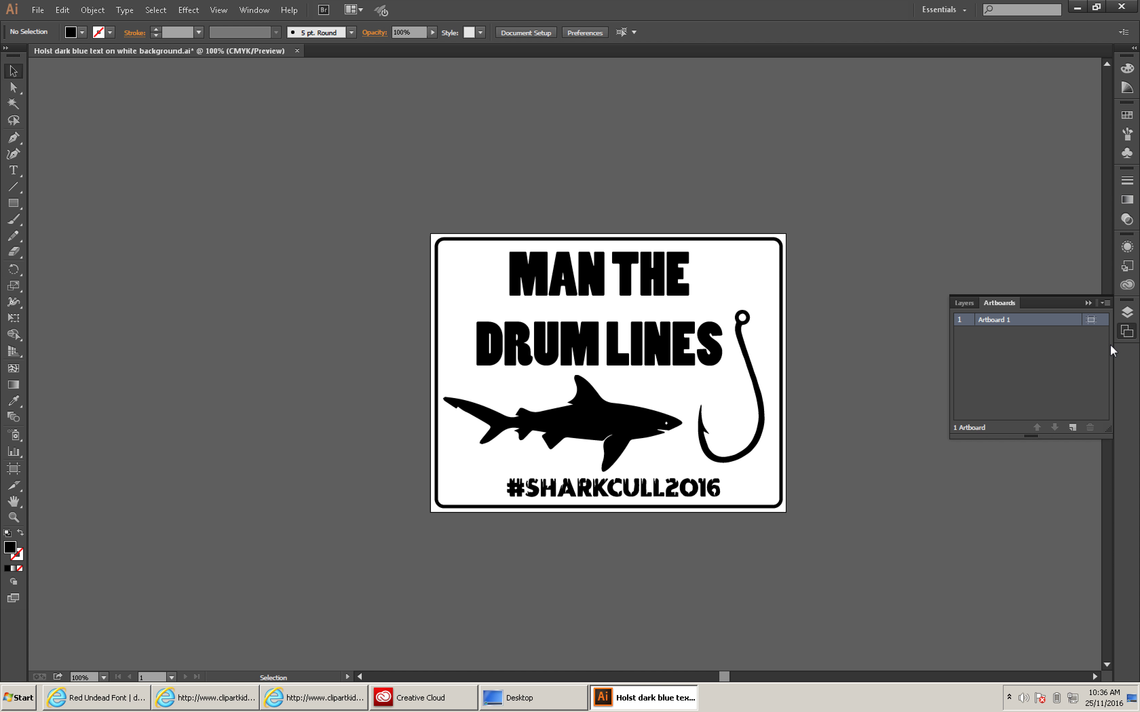
click(1072, 428)
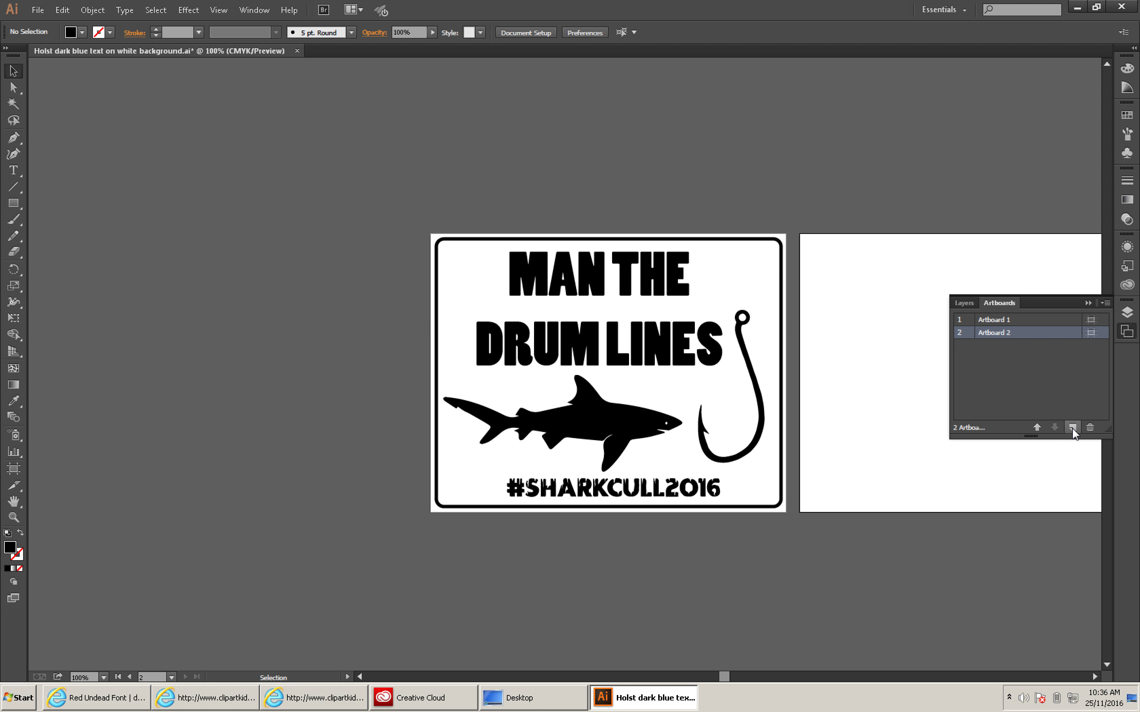
click(1072, 428)
click(1072, 428)
click(1072, 428)
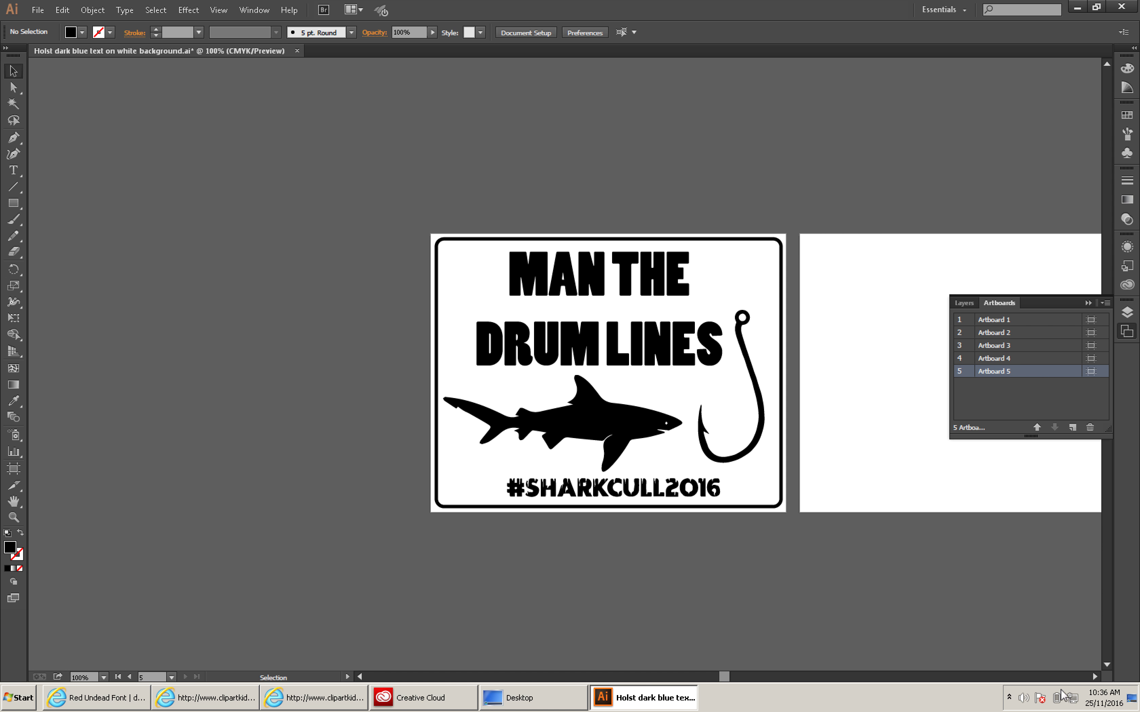
click(1094, 676)
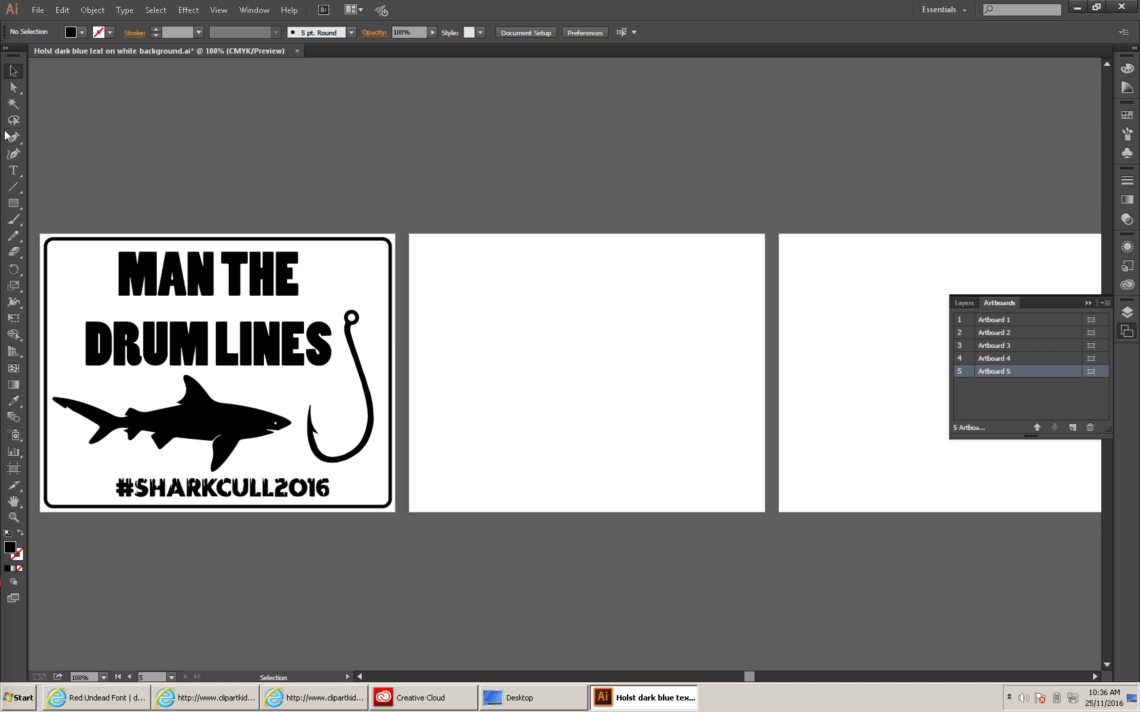
Paste a copy of the whole shark sign onto Artboard 2 and nudge it into alignment.
drag(34, 183, 397, 534)
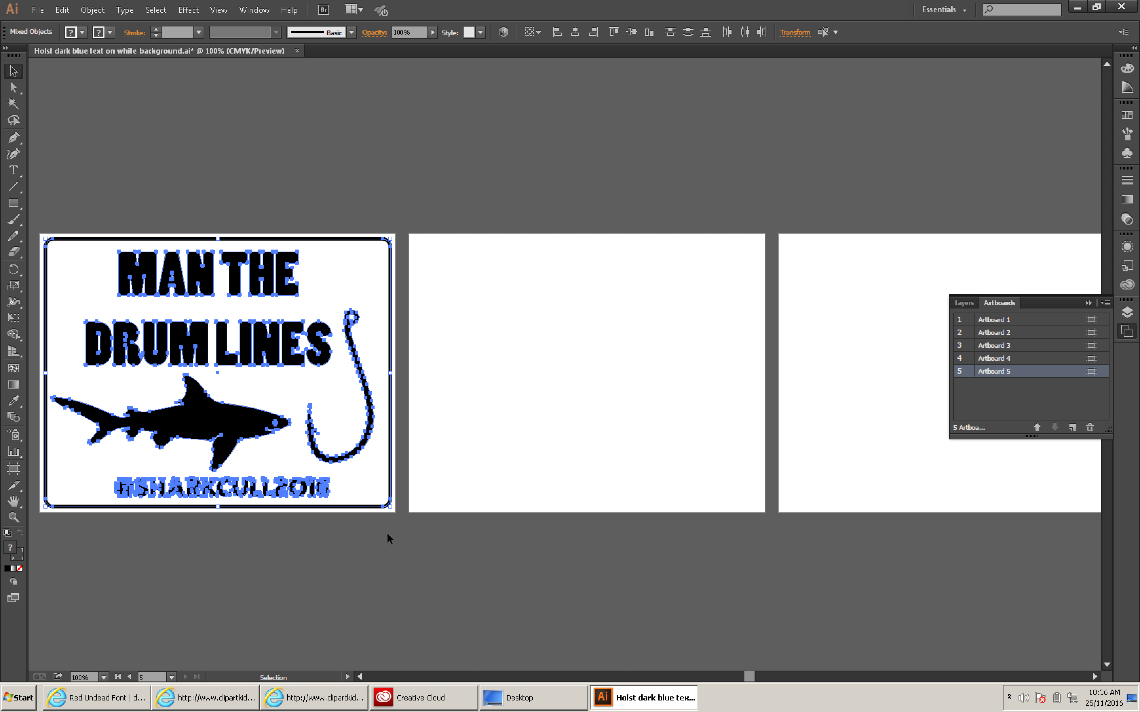
key(ctrl+v)
drag(616, 349, 640, 368)
key(Up)
key(Up)
key(Up)
key(Left)
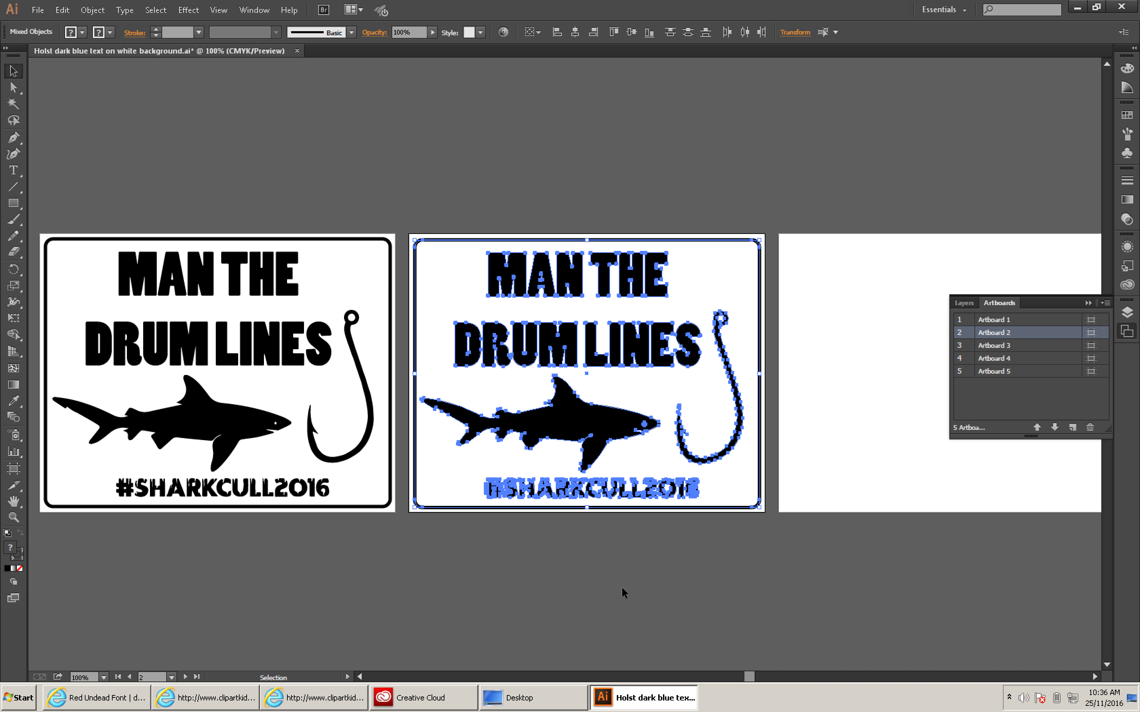
key(Up)
click(561, 551)
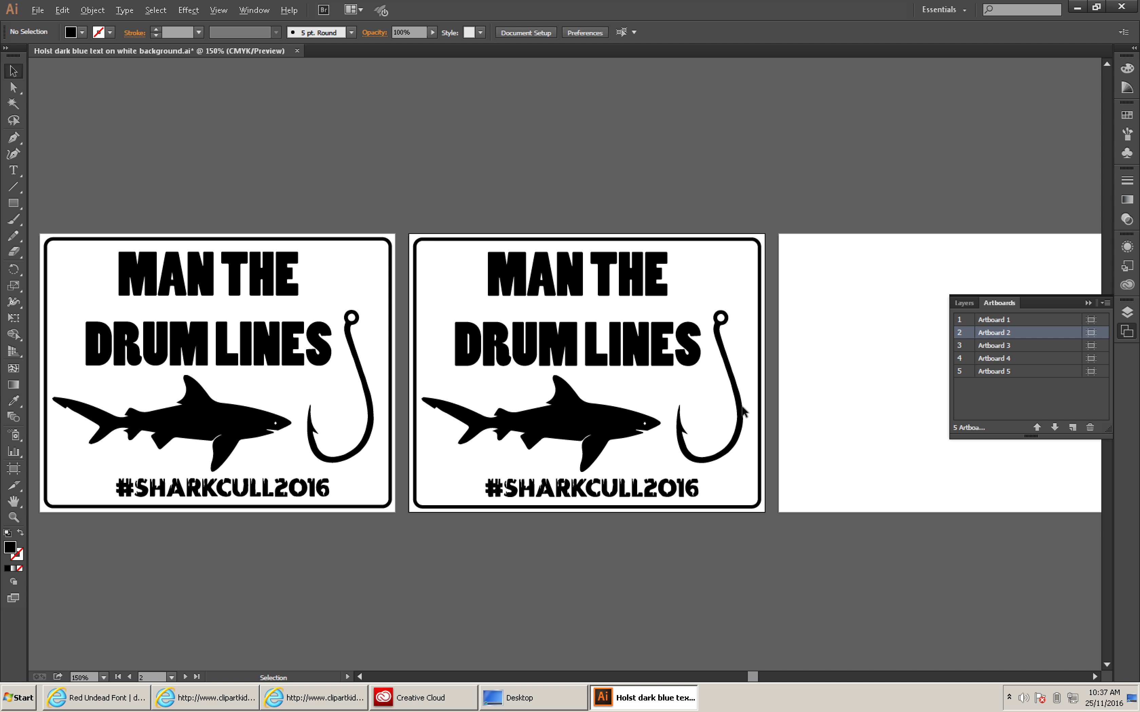
Shrink the hook on the second sign slightly and shift it a little right.
scroll(761, 395, up, 1)
key(super)
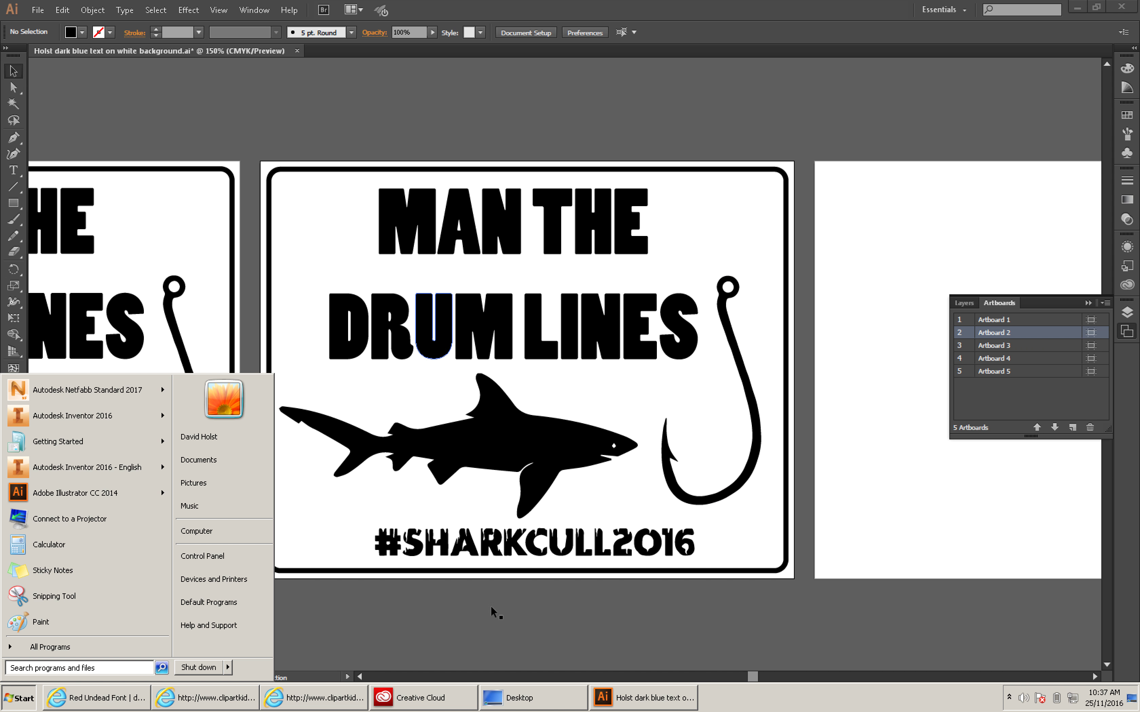
click(547, 629)
click(728, 489)
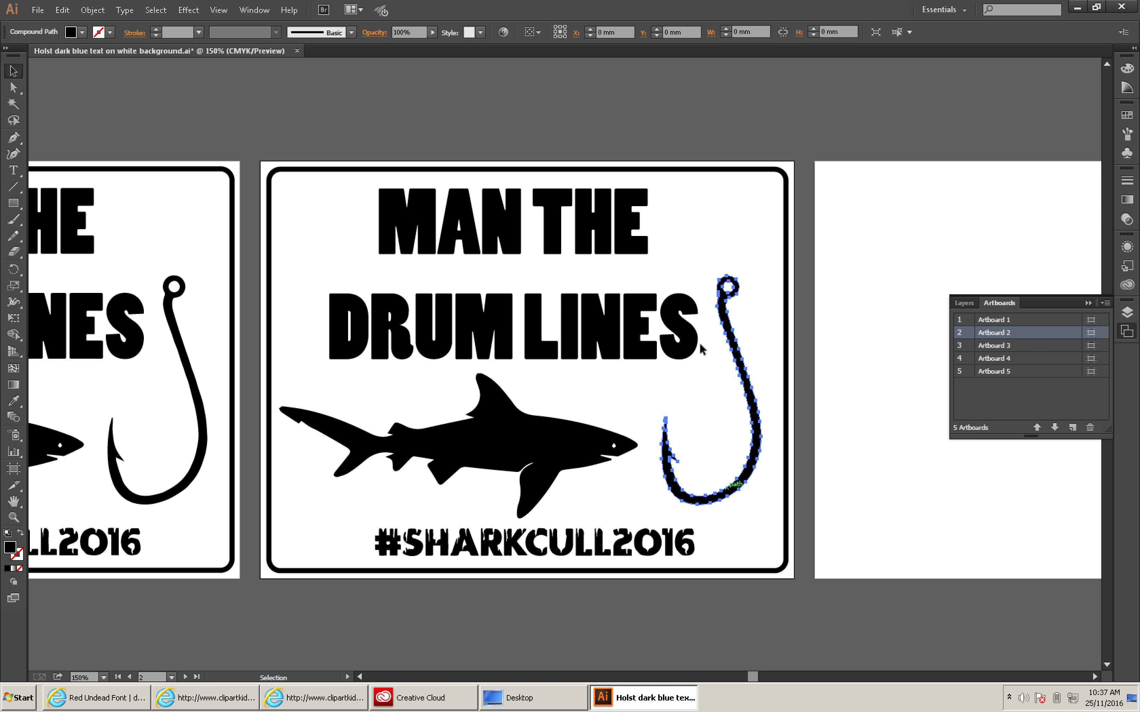
drag(764, 278, 752, 302)
drag(725, 363, 748, 364)
Scale the shark down proportionally and move it toward the centre.
click(539, 434)
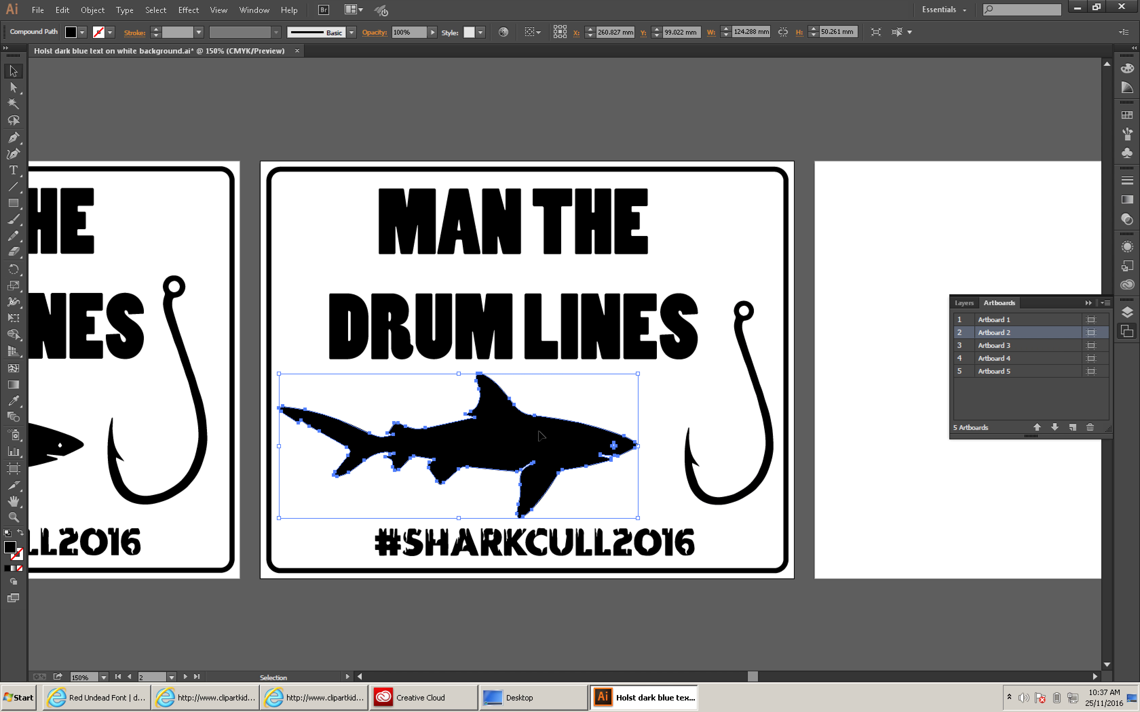
drag(280, 375, 372, 410)
drag(482, 474, 493, 461)
Duplicate the right-hand hook and place the copy on the left side.
click(701, 486)
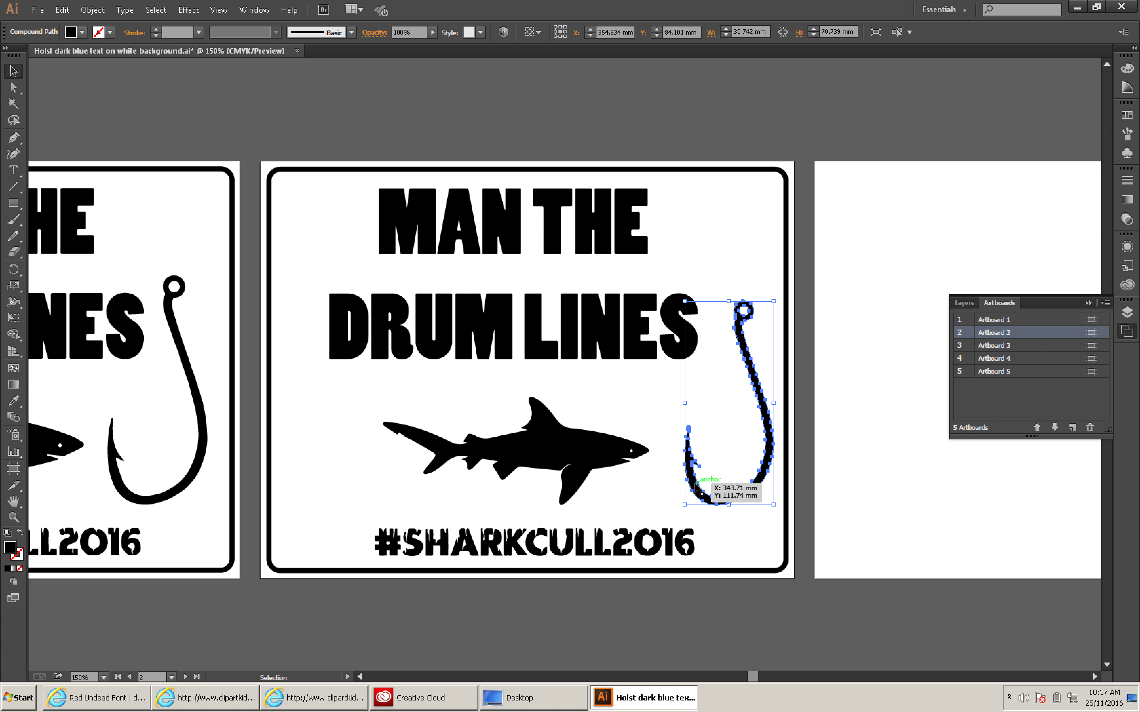
key(ctrl+c)
key(ctrl+v)
drag(603, 390, 300, 454)
Mirror the copied hook horizontally and position it at the sign's left edge.
right_click(328, 449)
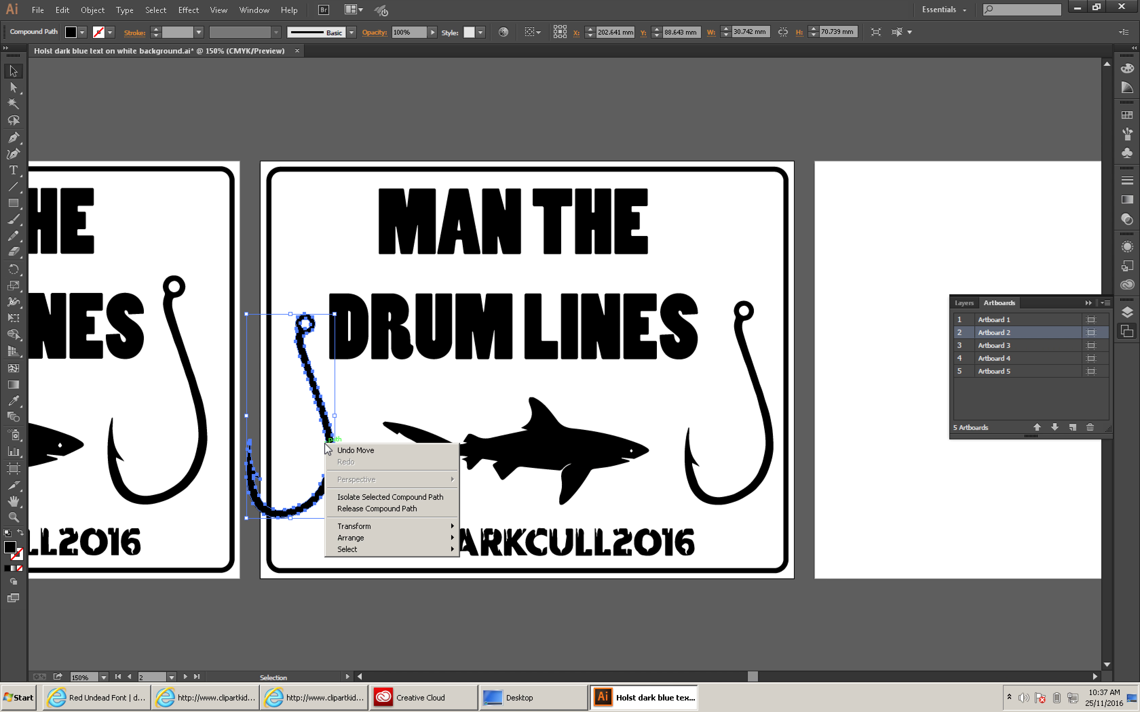
mouse_move(380, 542)
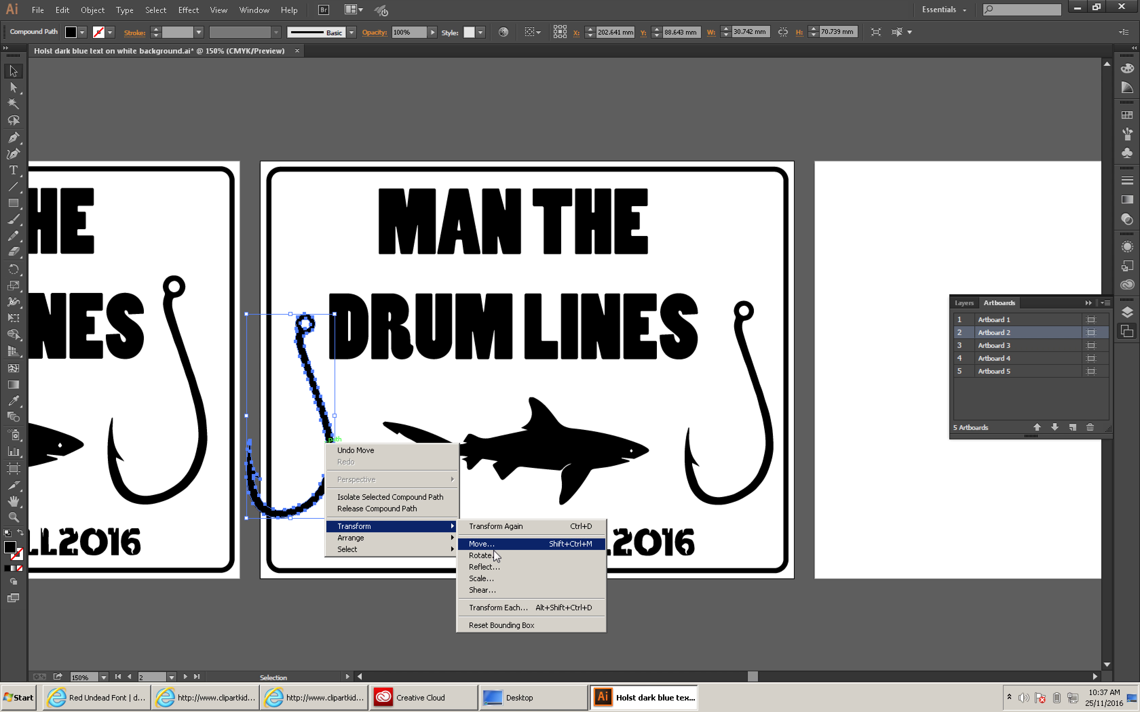
click(497, 567)
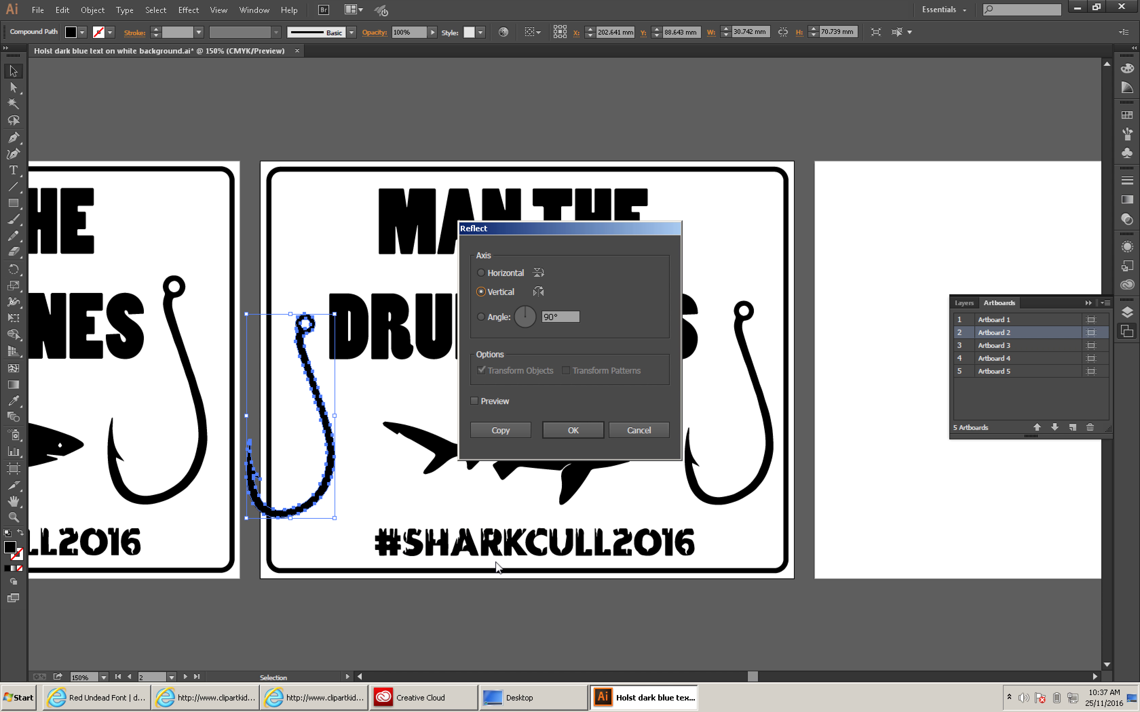
click(583, 429)
drag(281, 503, 308, 501)
key(Left)
key(Down)
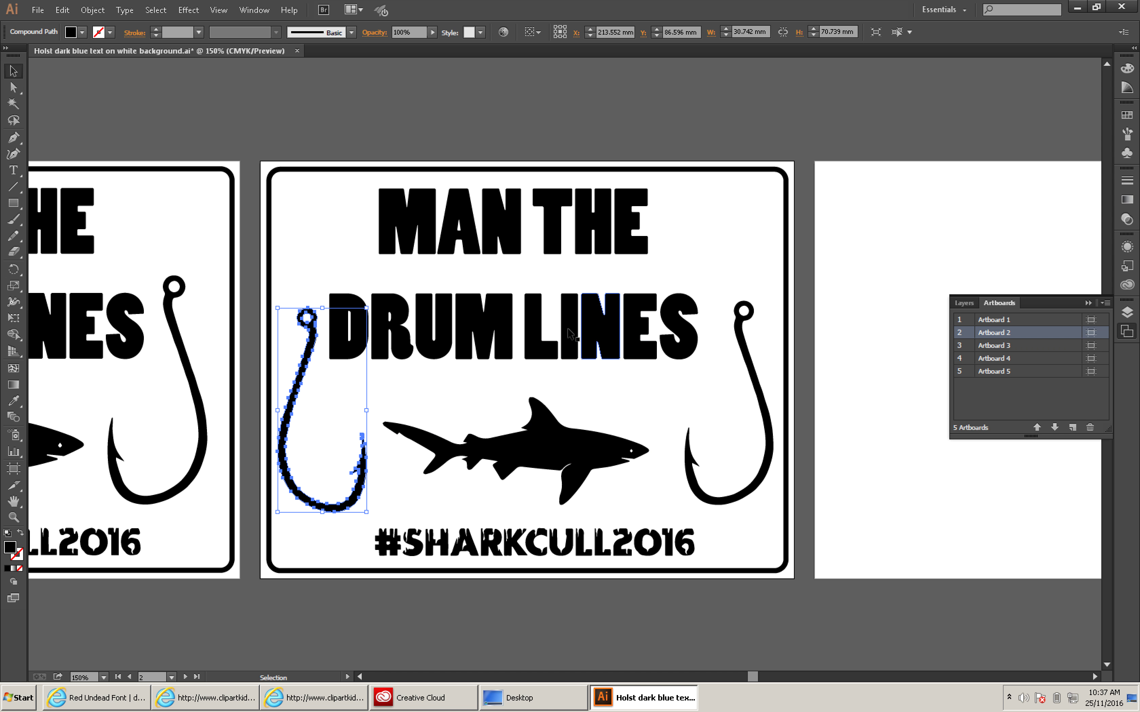
Nudge the MAN THE DRUM LINES heading right and the shark up and right.
click(571, 344)
key(Right)
key(Right)
key(Right)
key(Right)
key(Right)
key(Right)
key(Right)
key(Right)
key(Right)
key(Right)
key(Right)
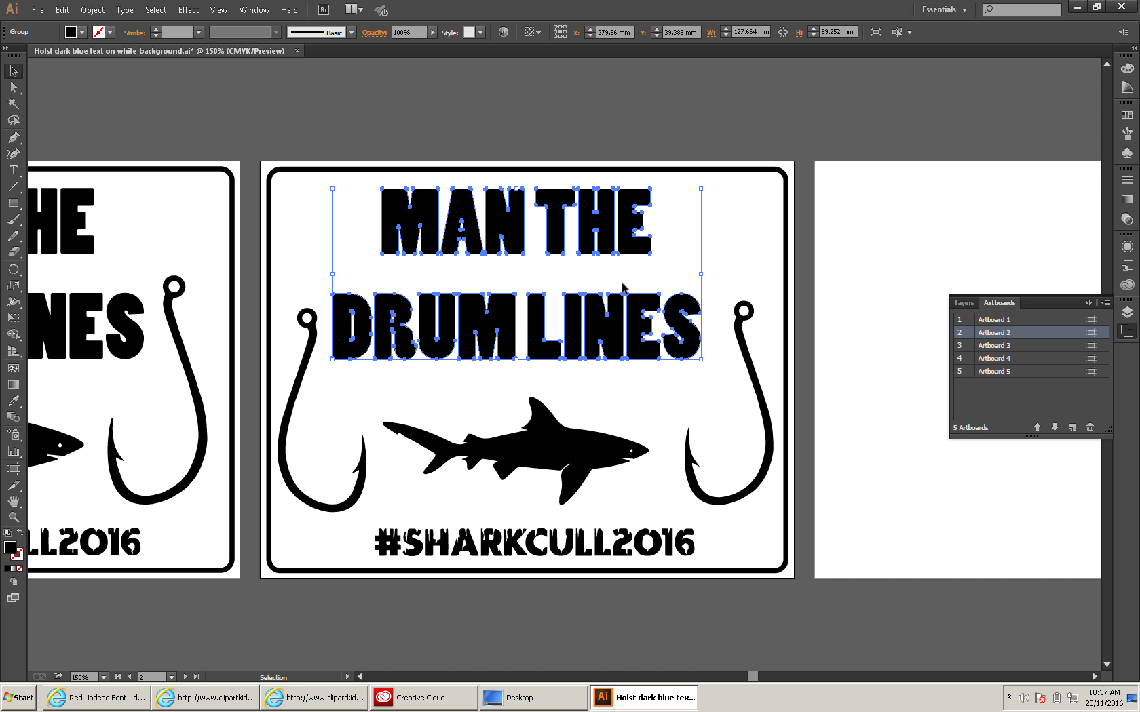
key(Right)
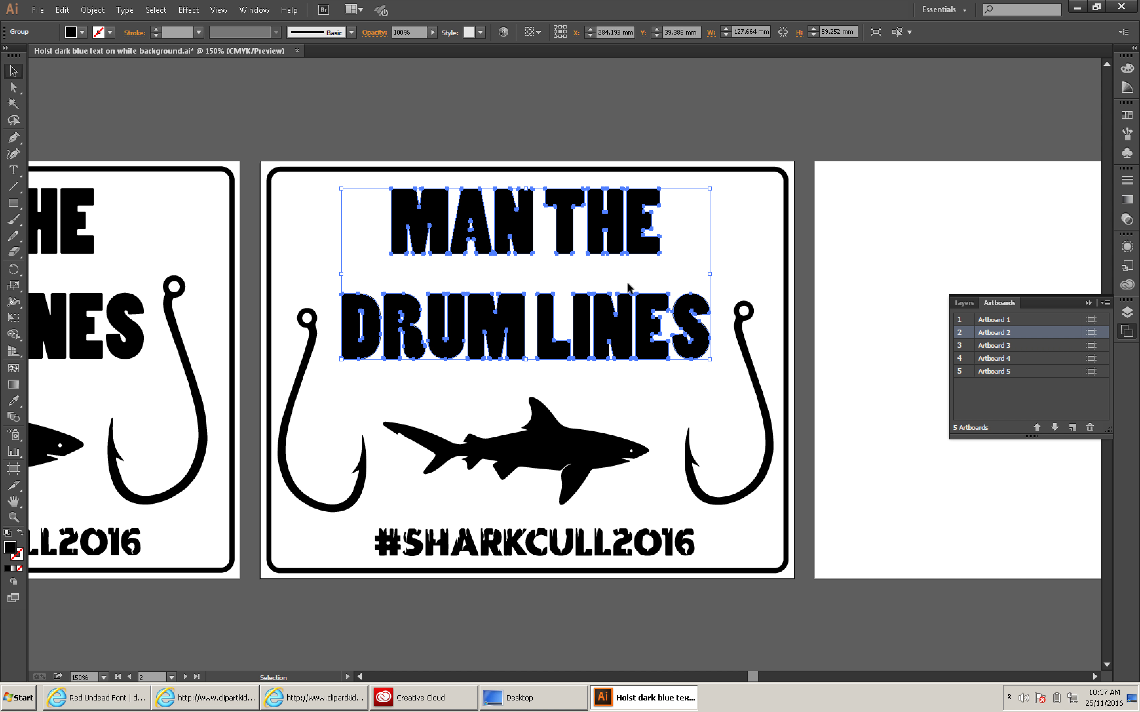
click(560, 458)
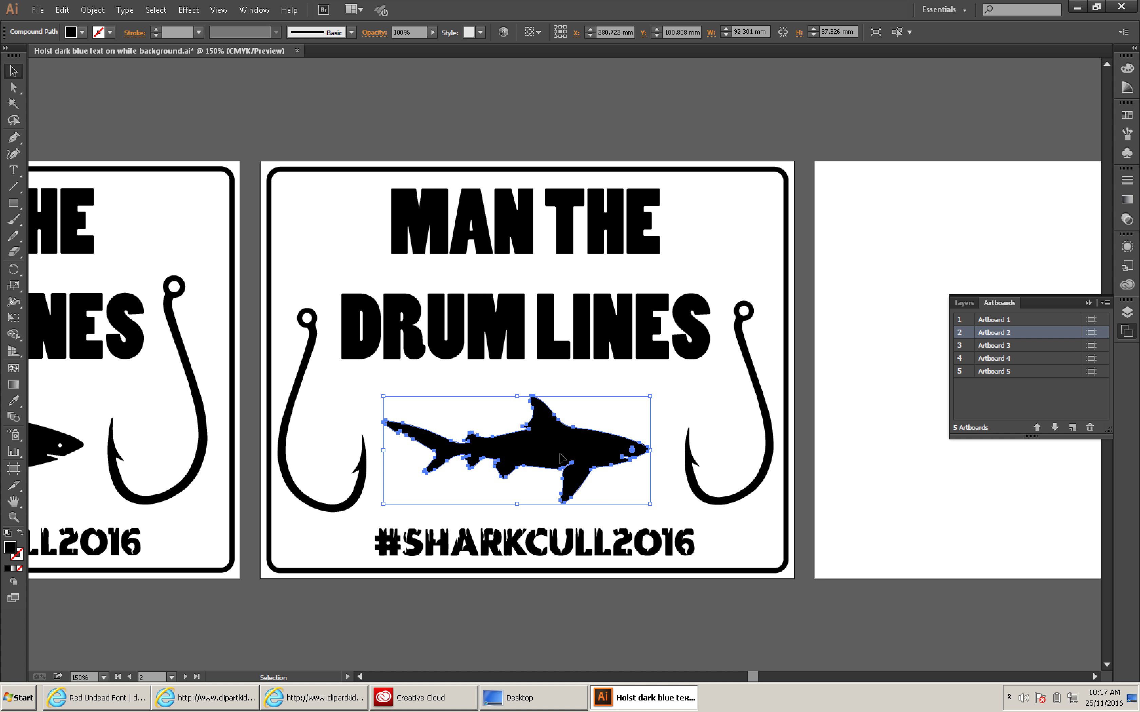
key(Up)
key(Up)
key(Right)
key(Right)
key(Right)
key(Right)
key(Up)
key(Up)
key(Up)
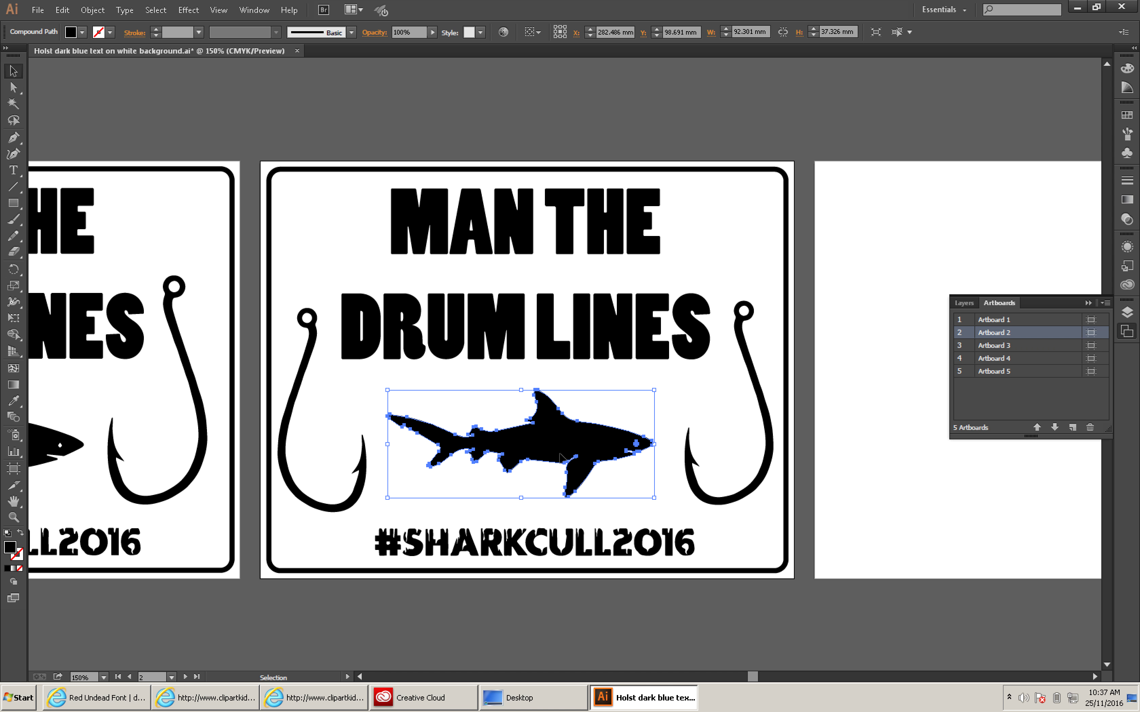
Shift the left hook slightly right to balance the layout.
click(354, 490)
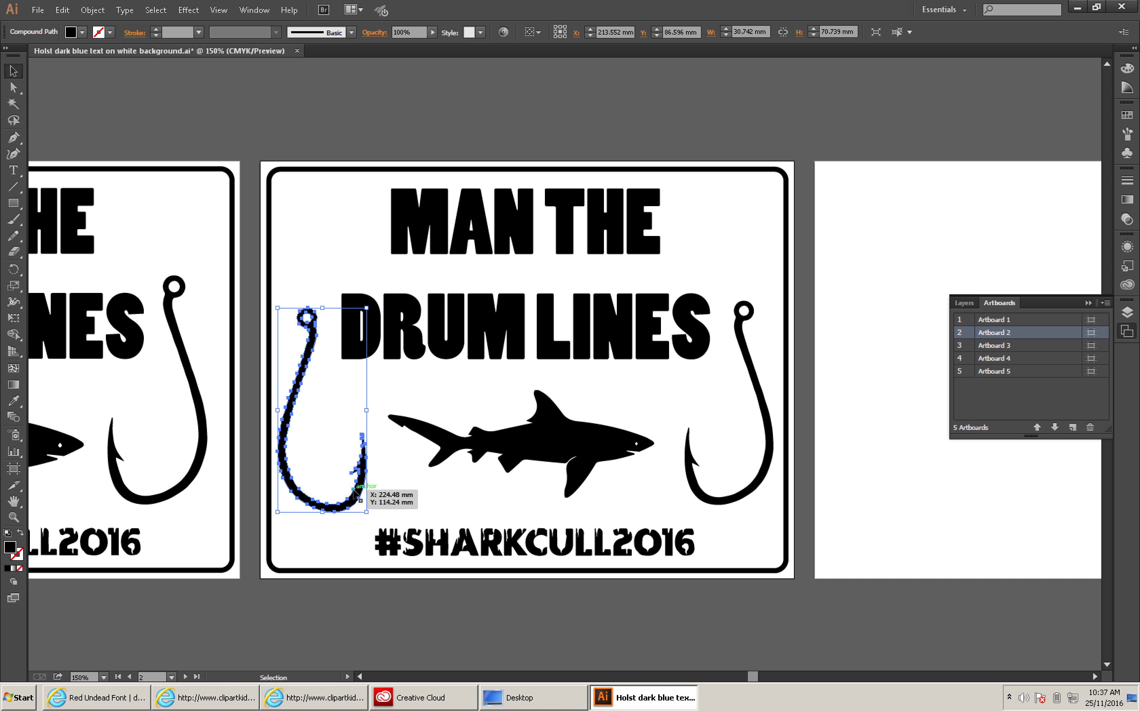
drag(353, 490, 356, 490)
key(Right)
key(Right)
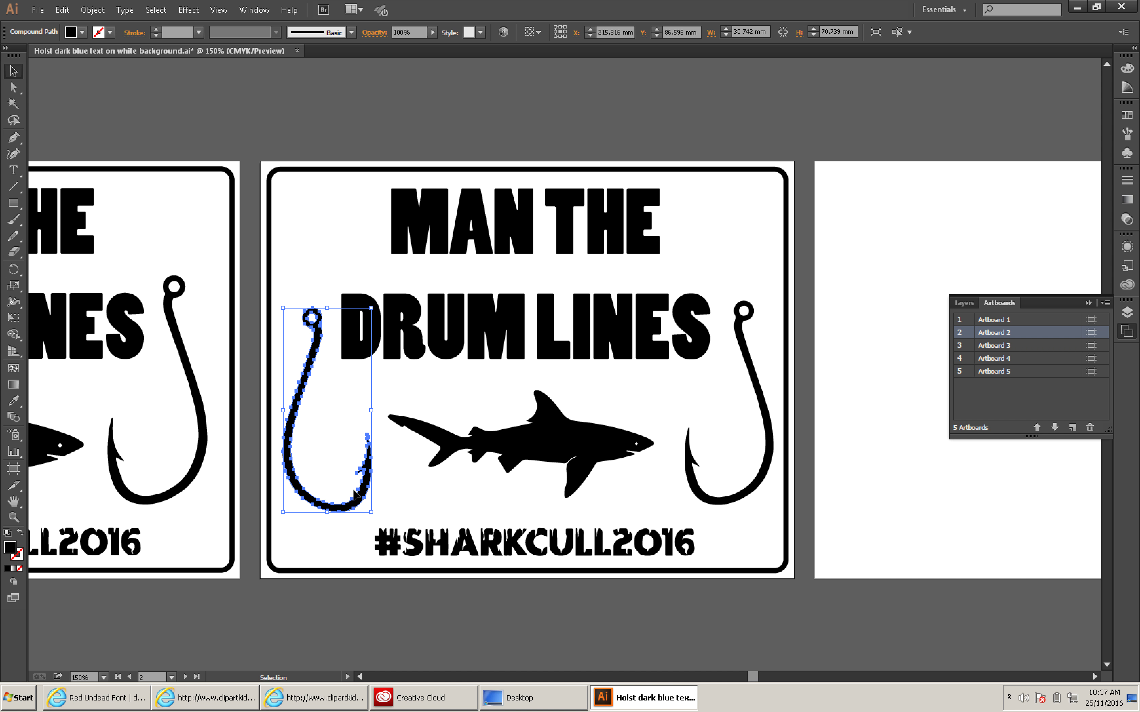
click(567, 662)
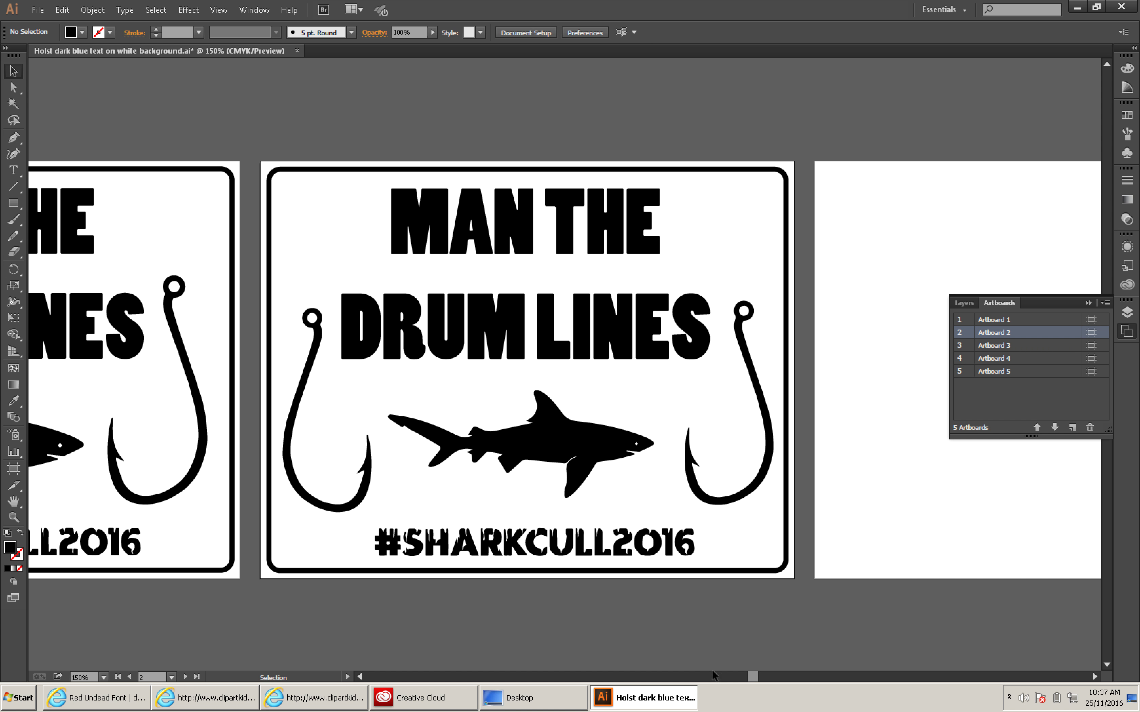
Copy the two-hook sign from Artboard 2 and paste it onto Artboard 3.
scroll(721, 614, down, 1)
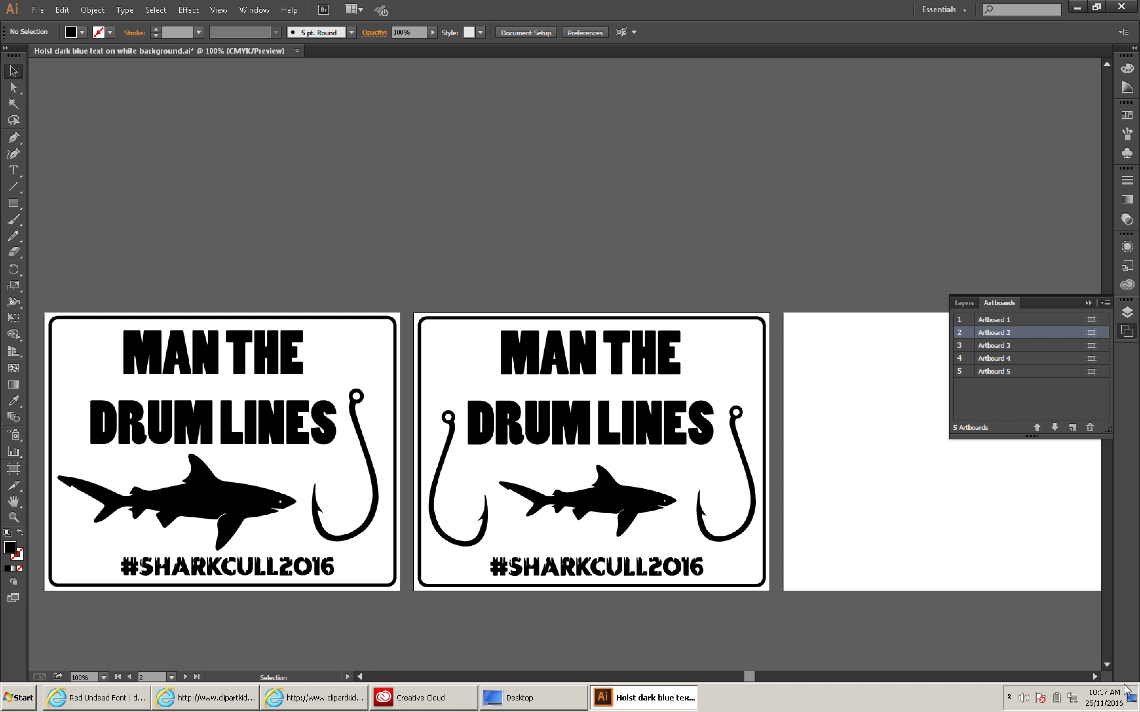
click(1094, 676)
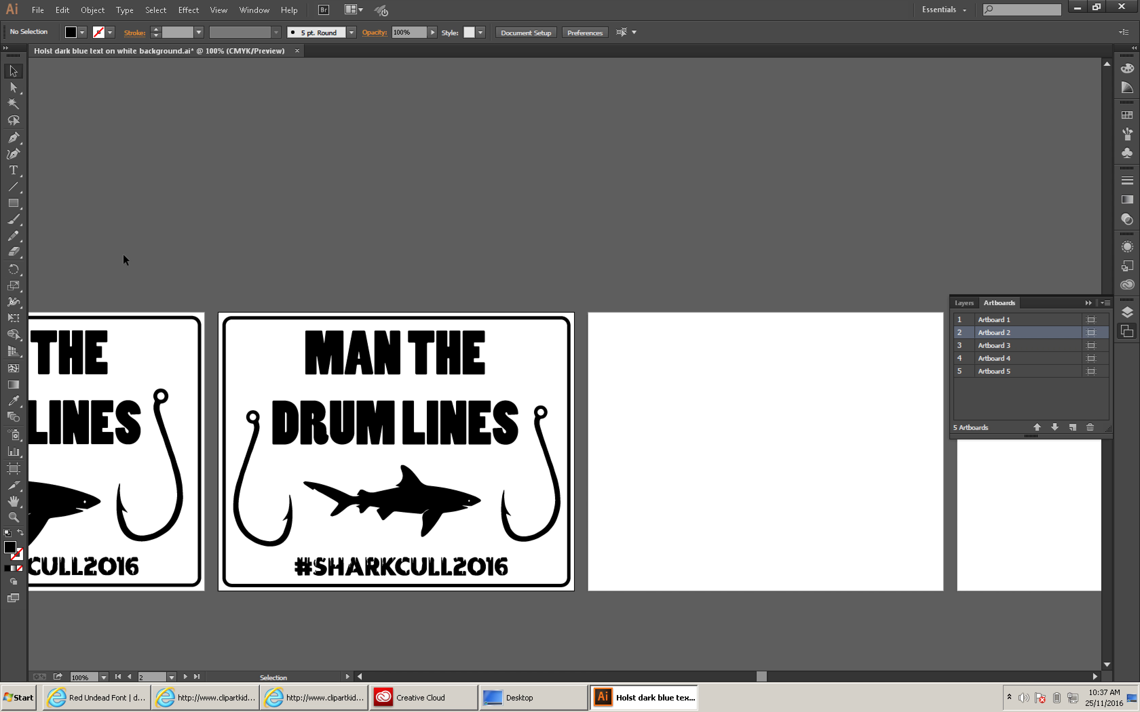
drag(215, 283, 577, 603)
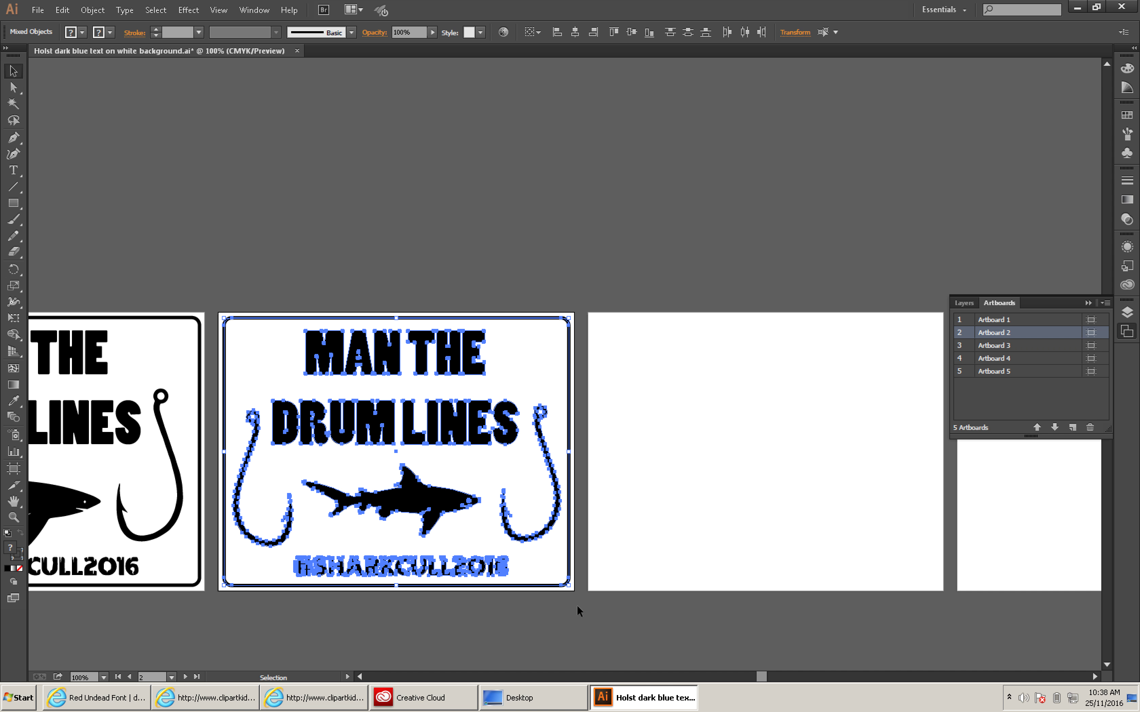
key(ctrl+c)
key(ctrl+v)
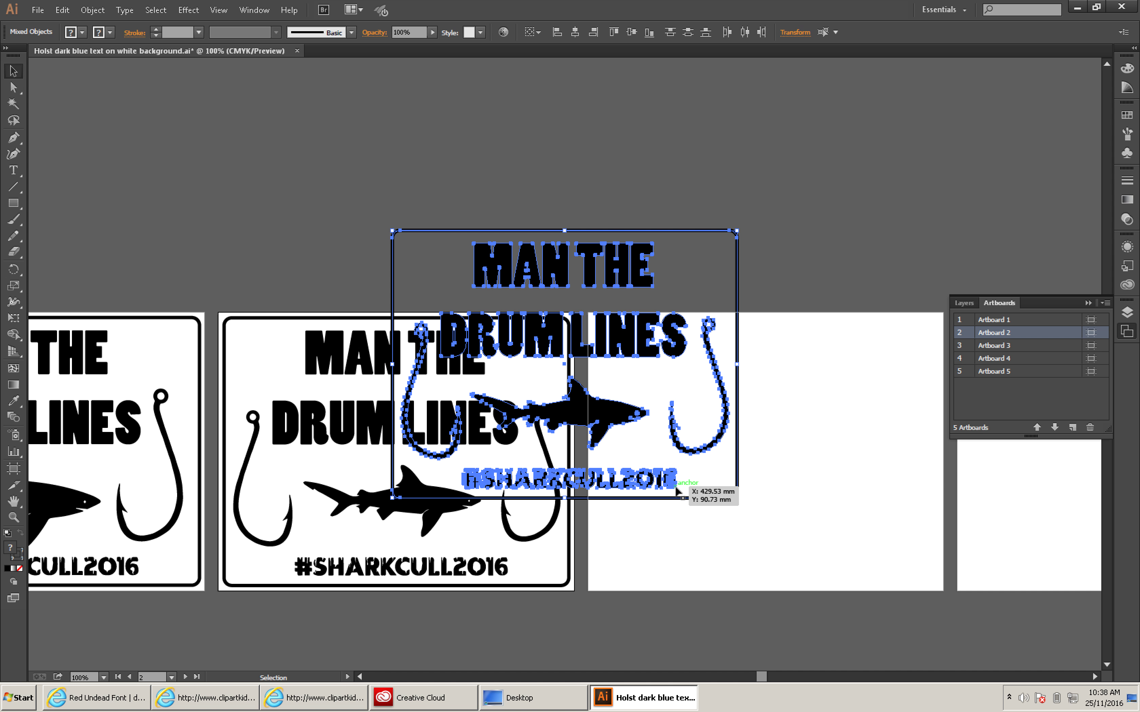
drag(680, 499, 874, 590)
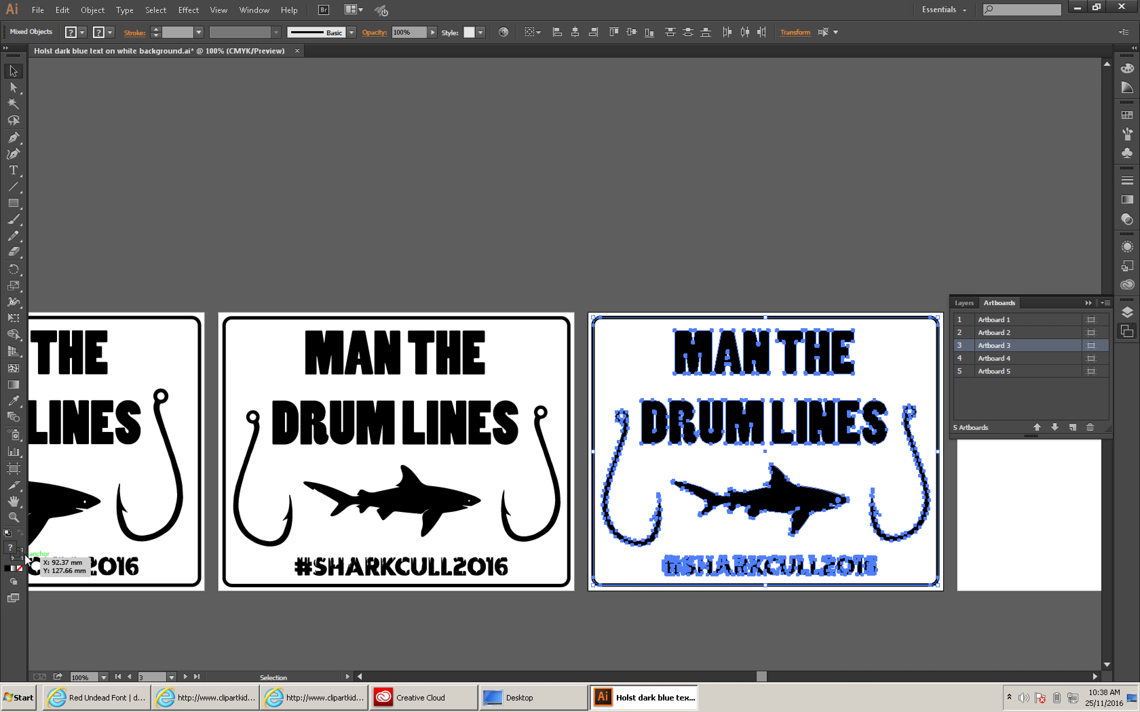
double_click(16, 549)
mouse_move(593, 316)
mouse_down()
mouse_move(577, 295)
mouse_move(571, 309)
mouse_up()
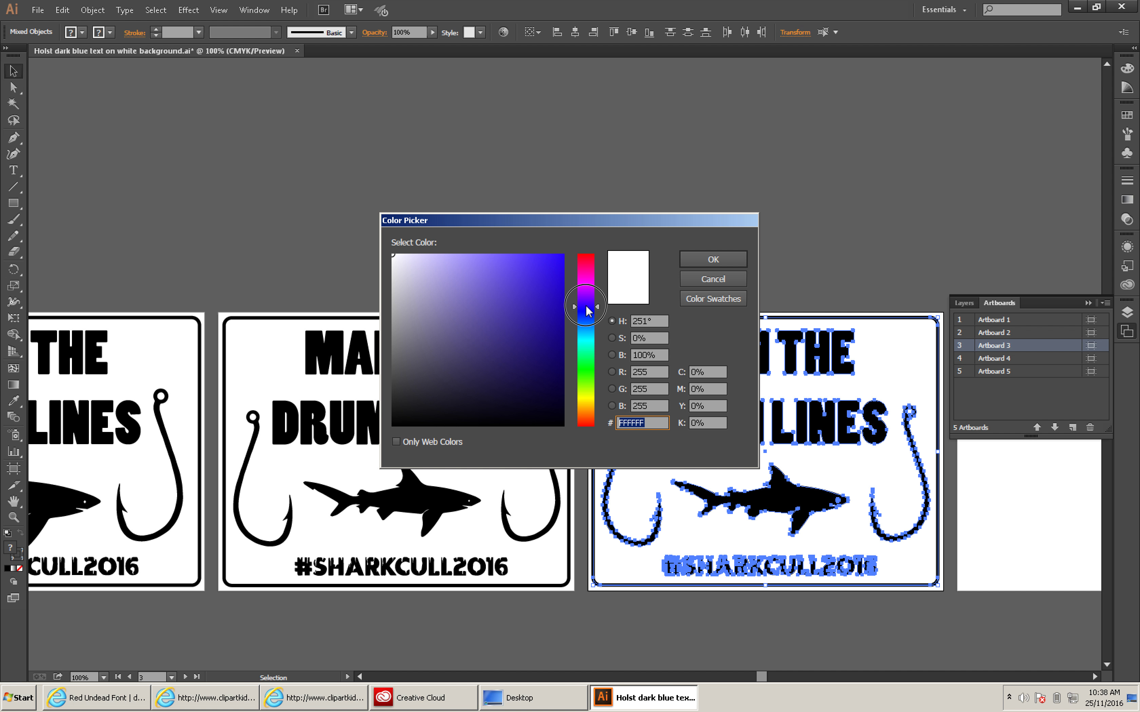
click(713, 279)
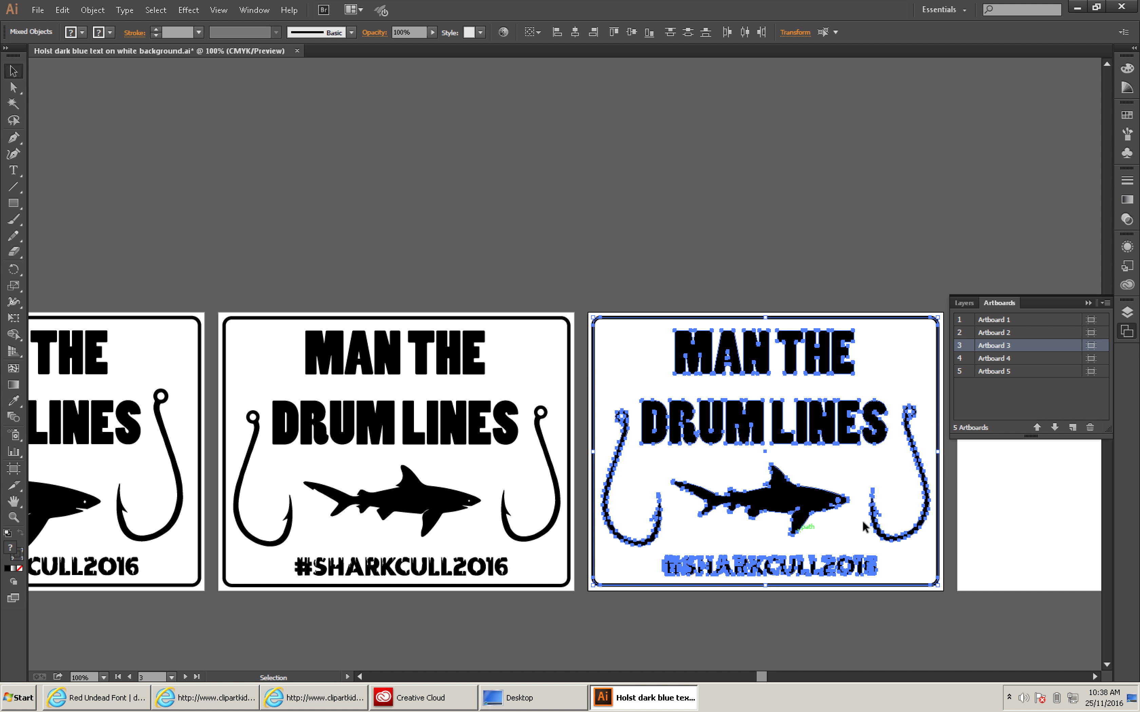
double_click(11, 550)
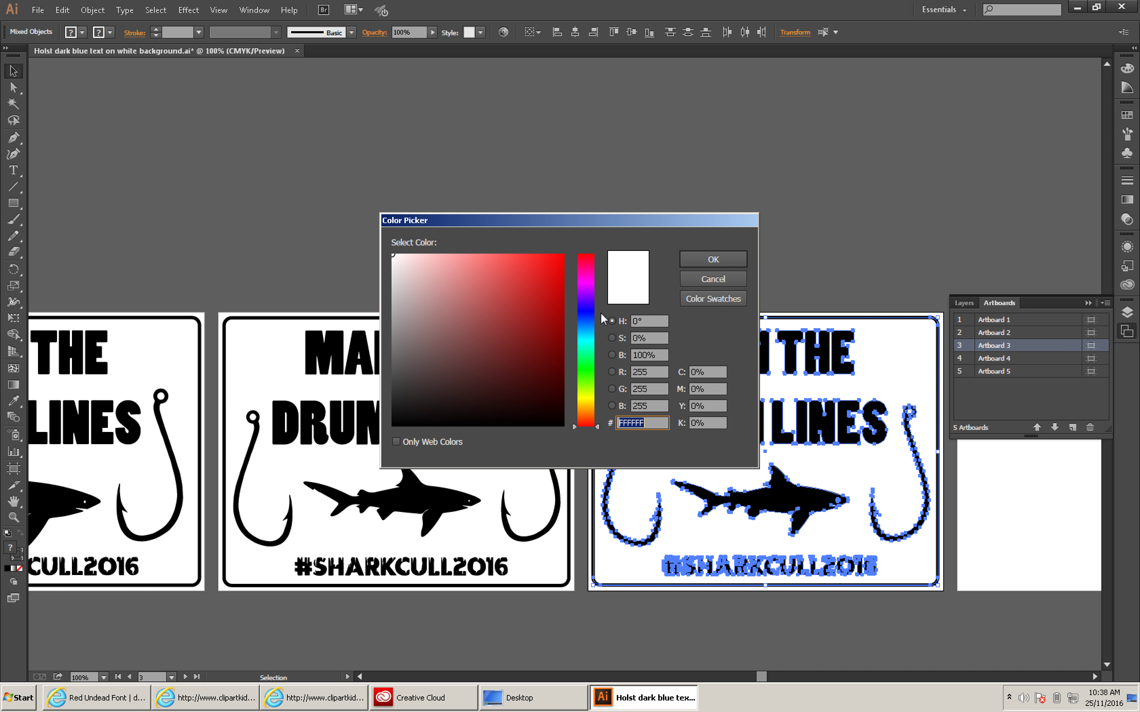
click(589, 312)
click(532, 272)
drag(532, 272, 532, 312)
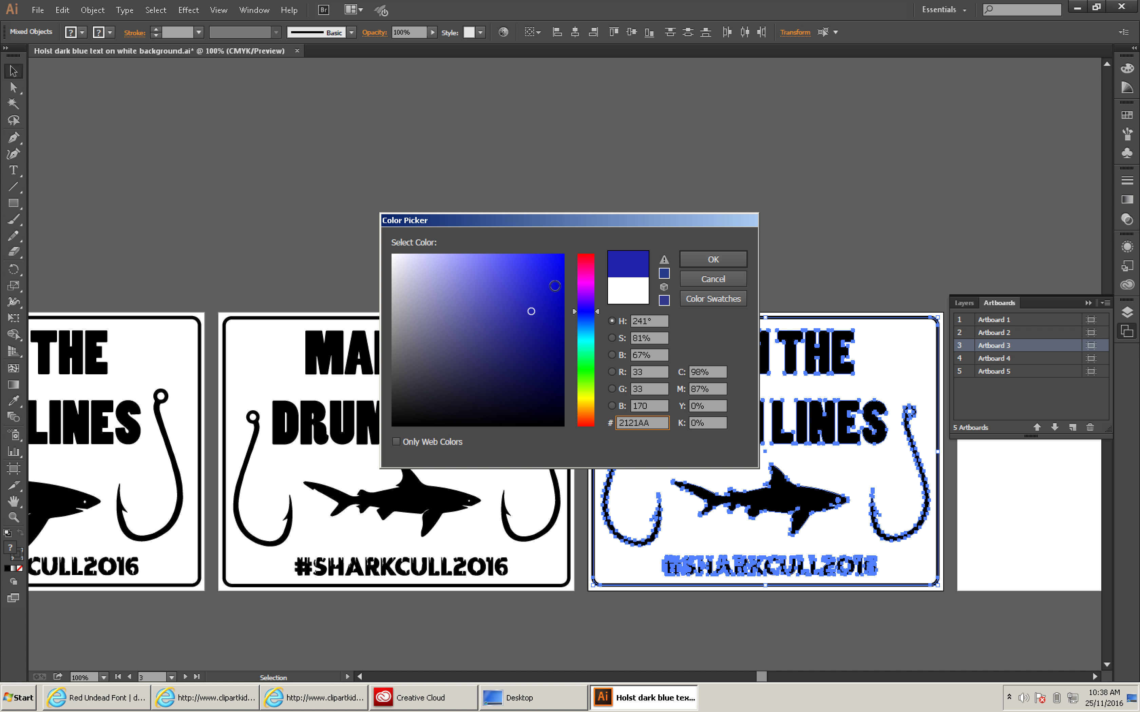
click(525, 302)
click(742, 257)
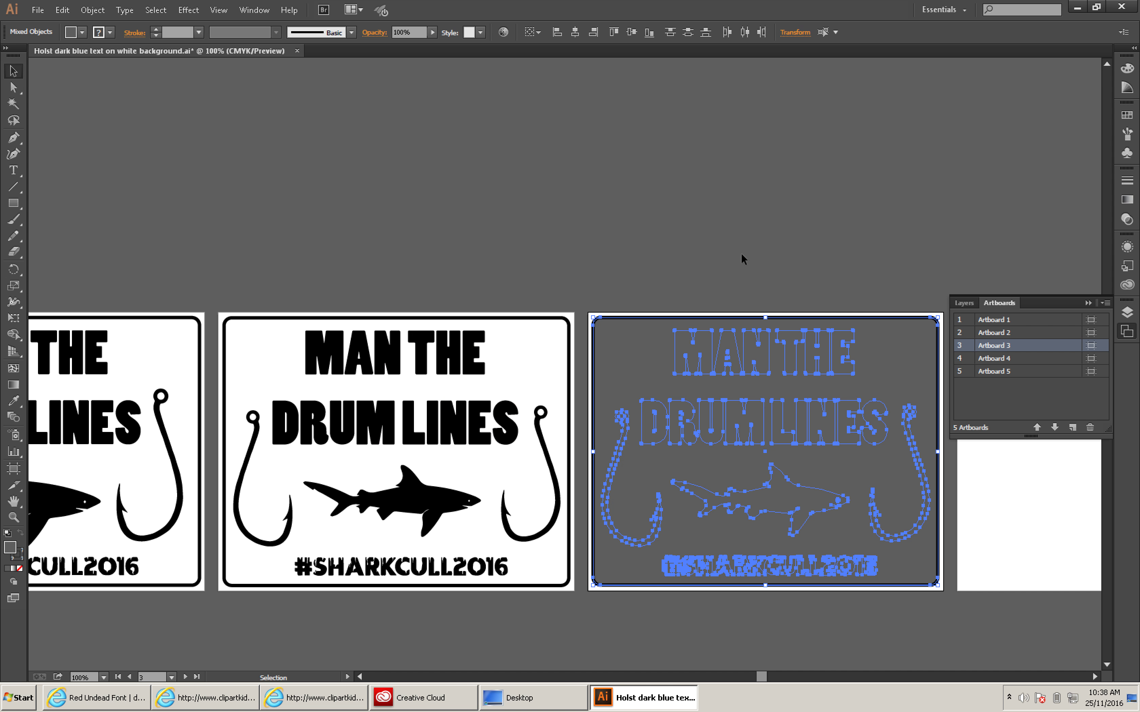
click(907, 230)
click(808, 358)
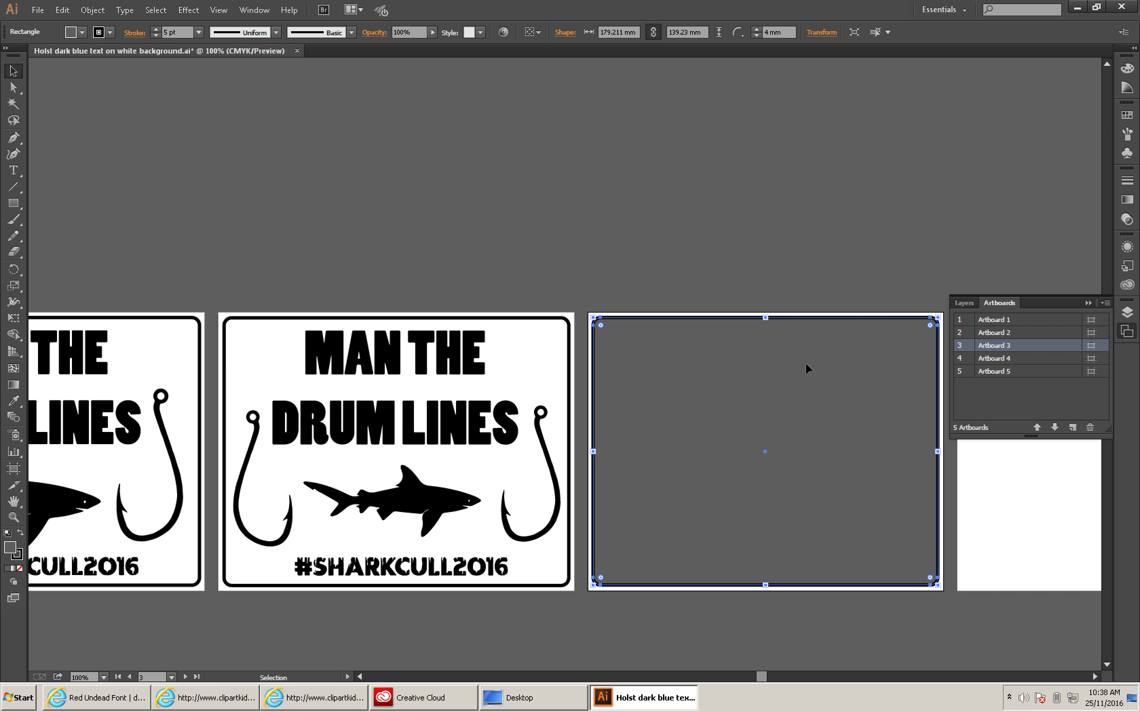
key(Delete)
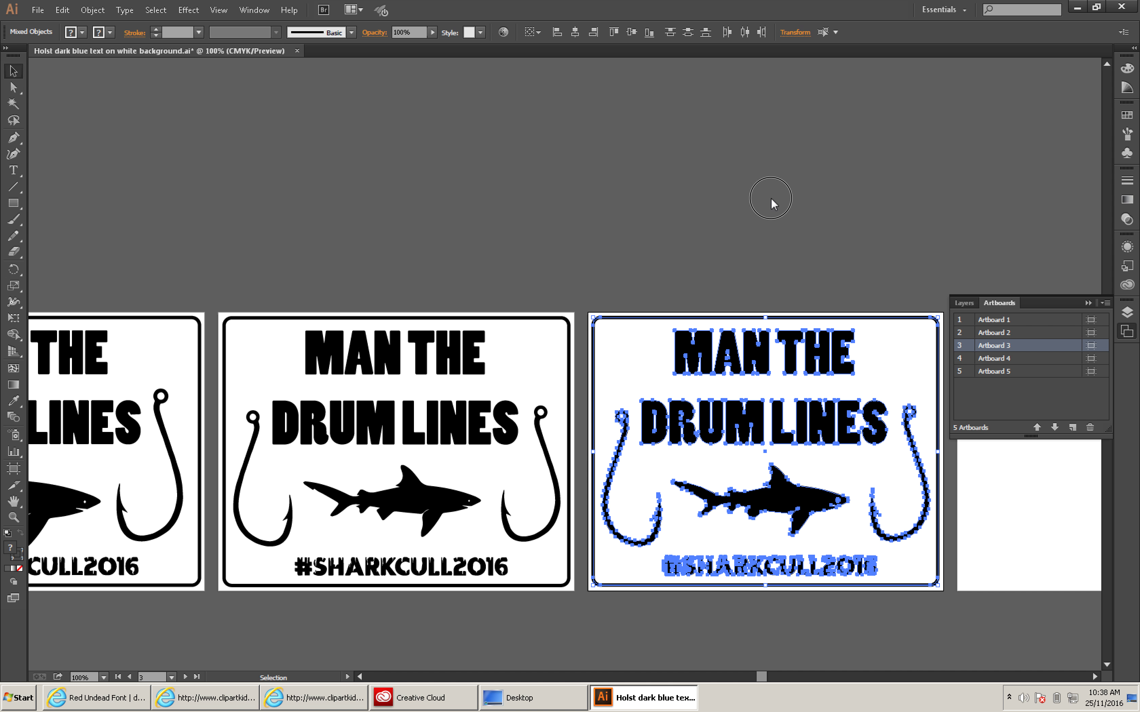
click(704, 363)
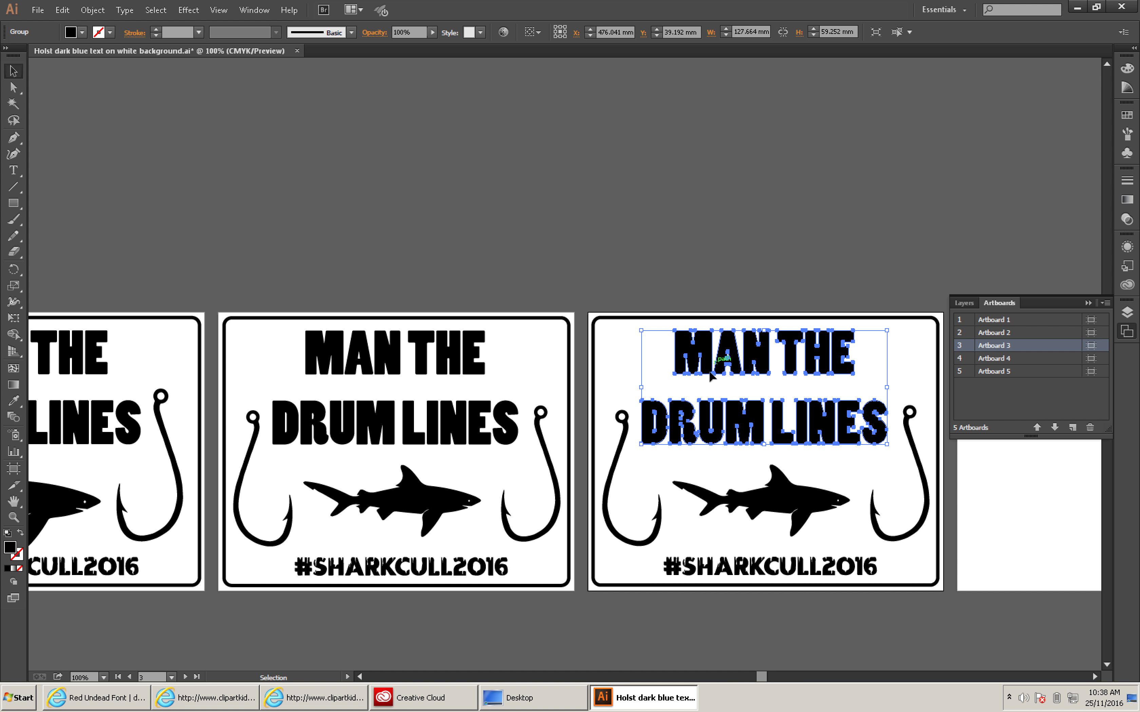
shift+click(627, 437)
shift+click(916, 486)
shift+click(822, 508)
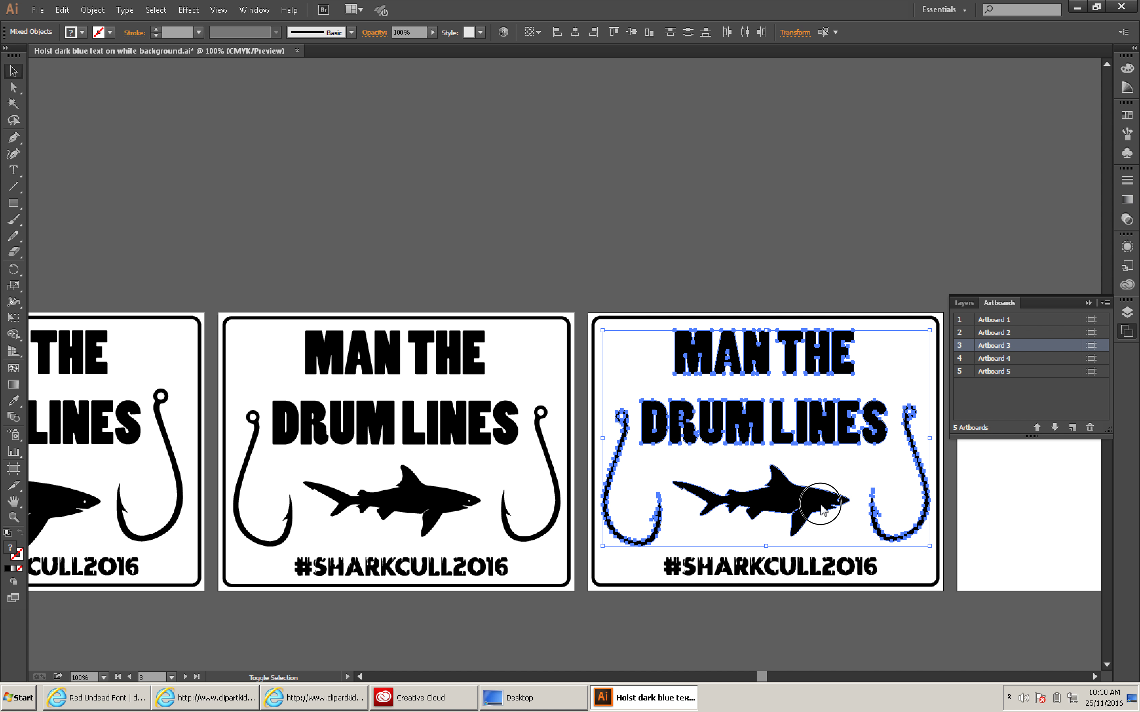
shift+click(742, 565)
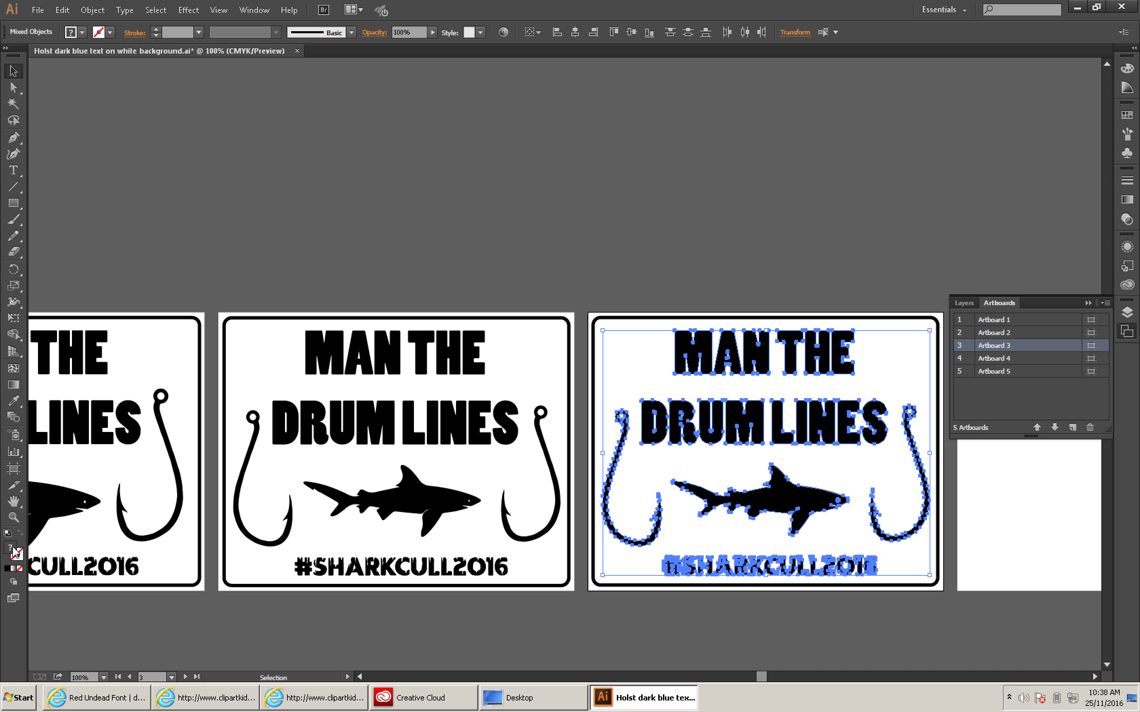
double_click(13, 548)
click(585, 312)
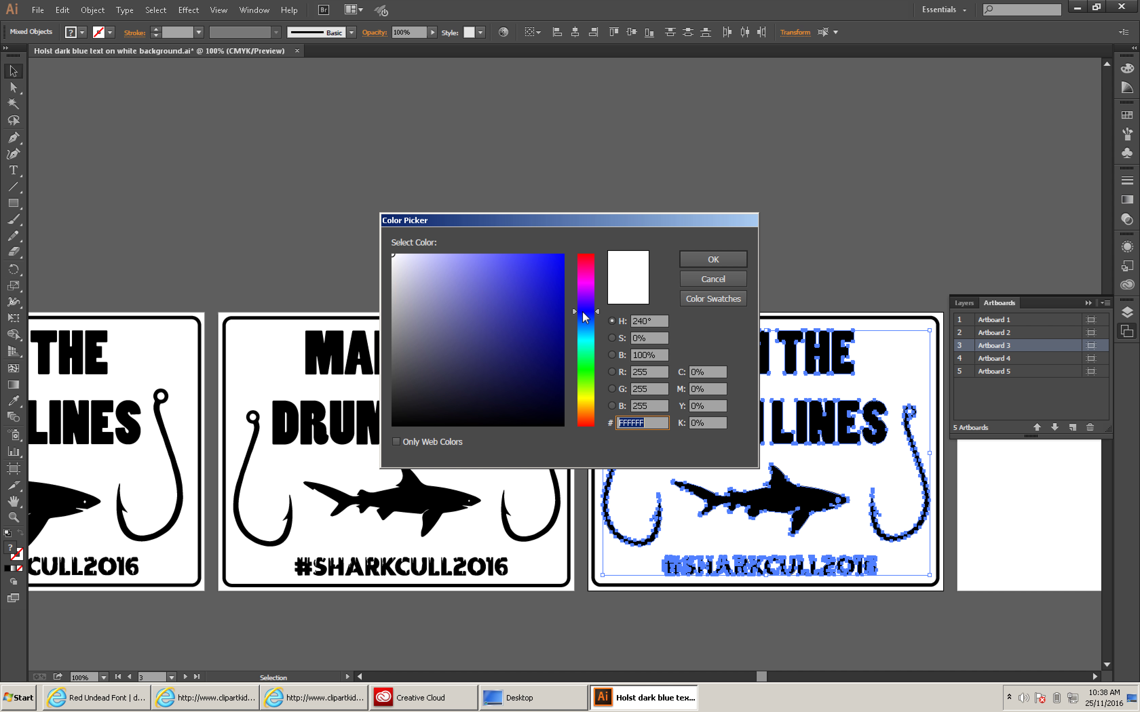
click(547, 267)
click(713, 259)
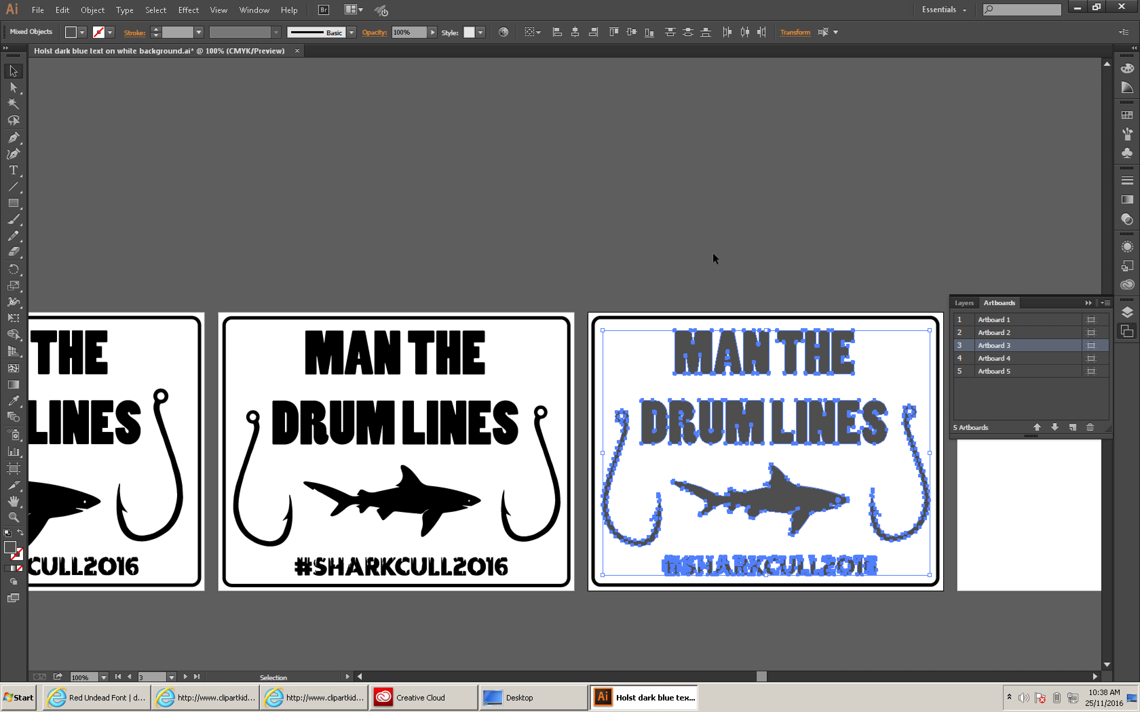
click(582, 280)
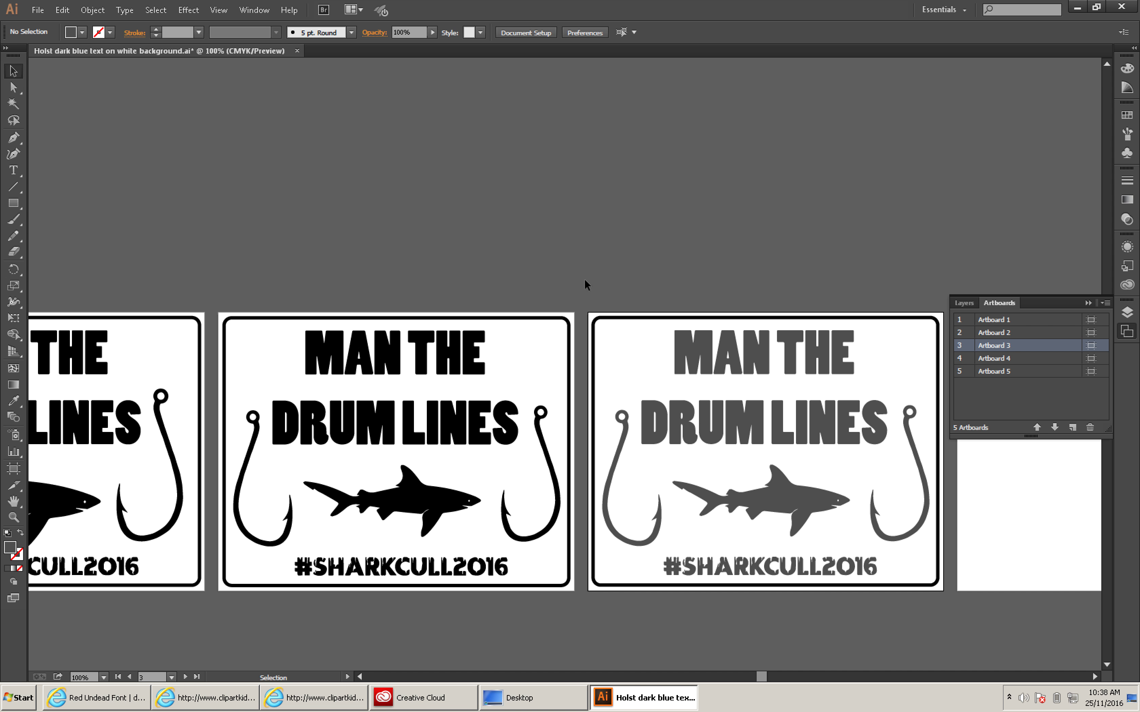
key(ctrl+z)
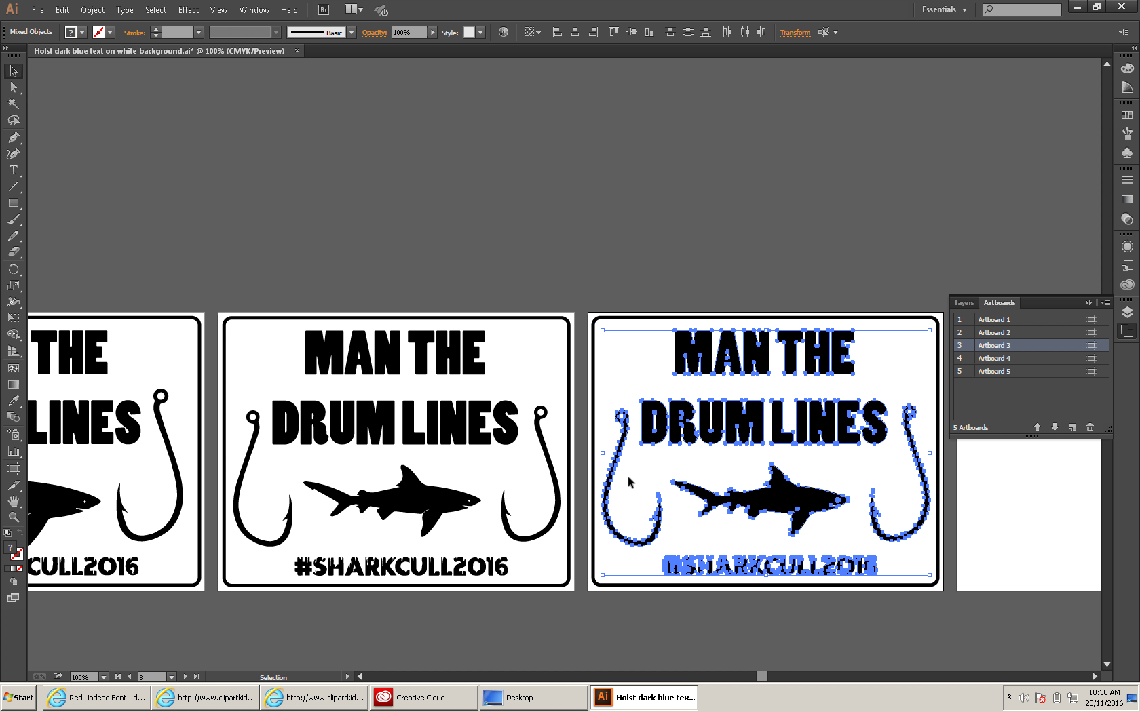
Fill the MAN THE DRUM LINES heading on Artboard 3 with blue.
click(705, 250)
click(700, 353)
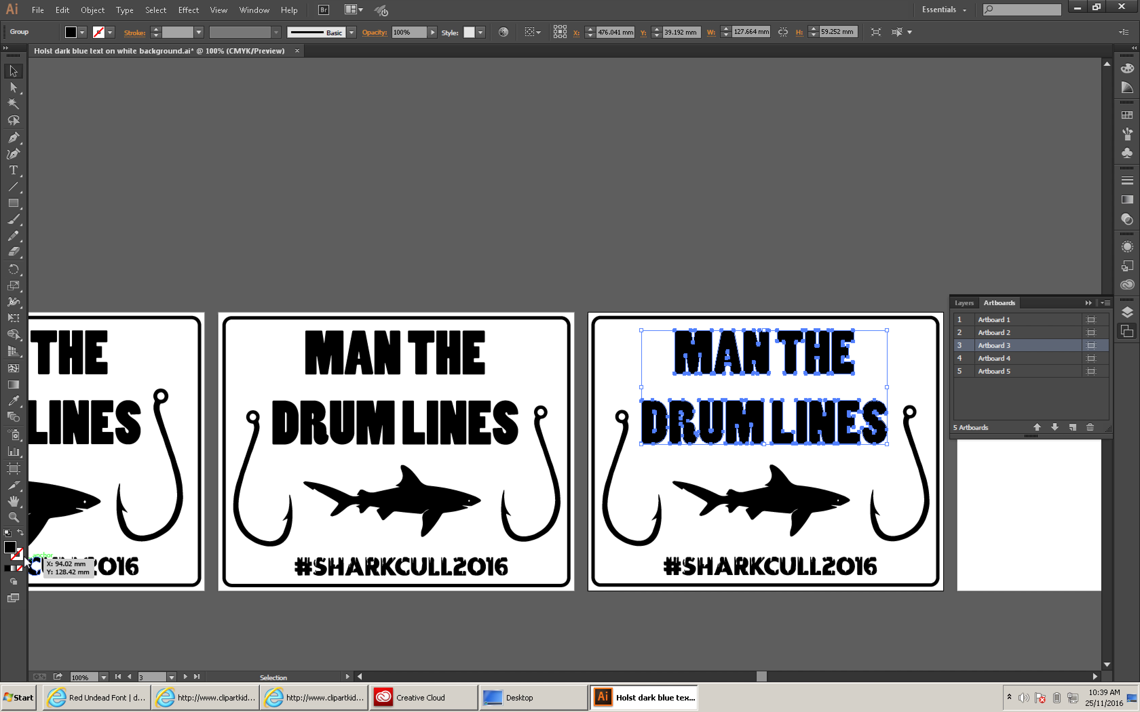
double_click(10, 547)
click(586, 311)
click(544, 299)
click(716, 259)
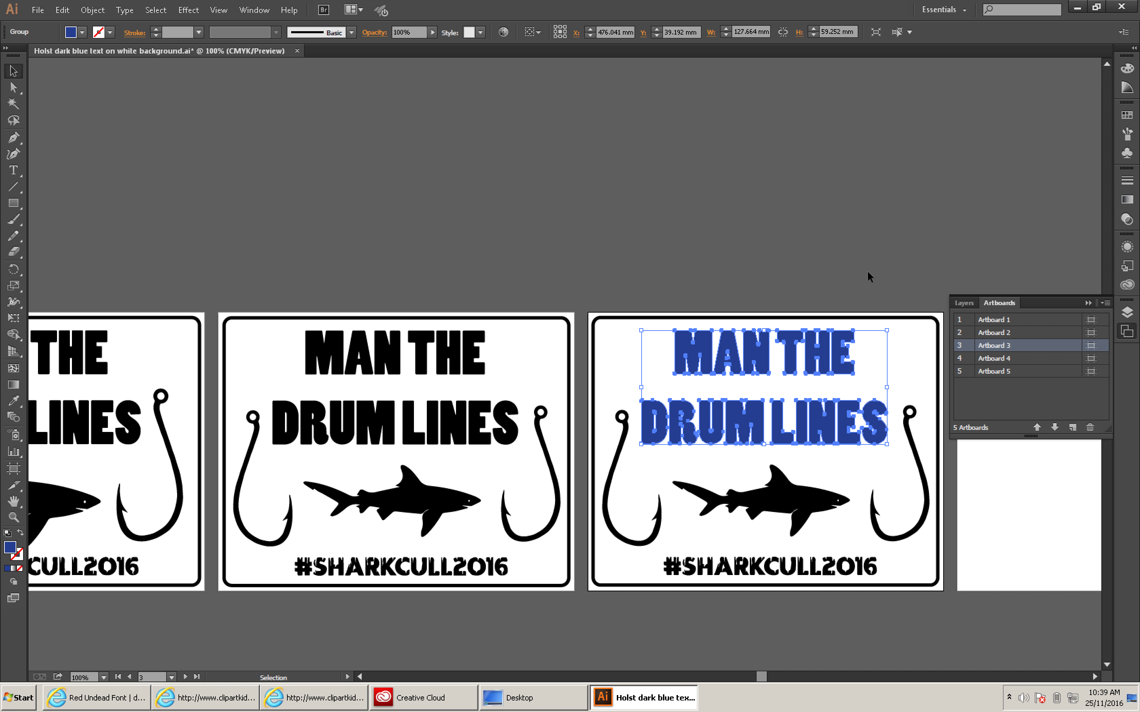
click(843, 274)
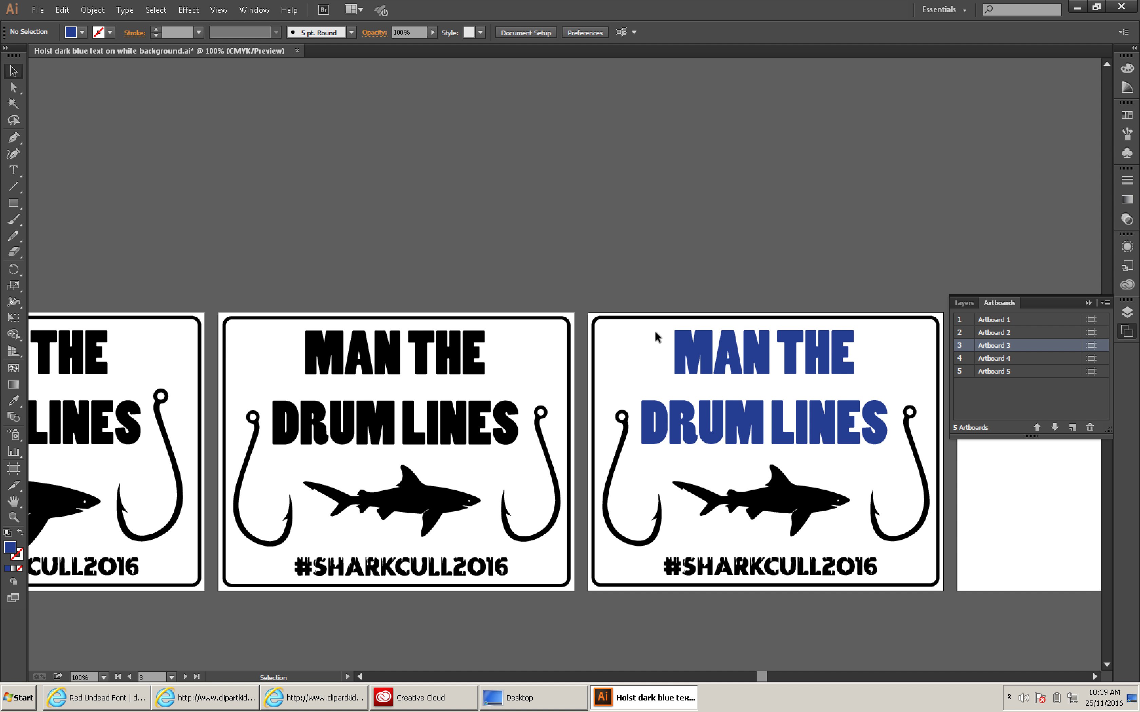
Set the rounded border's stroke colour to blue 2732C1.
click(653, 319)
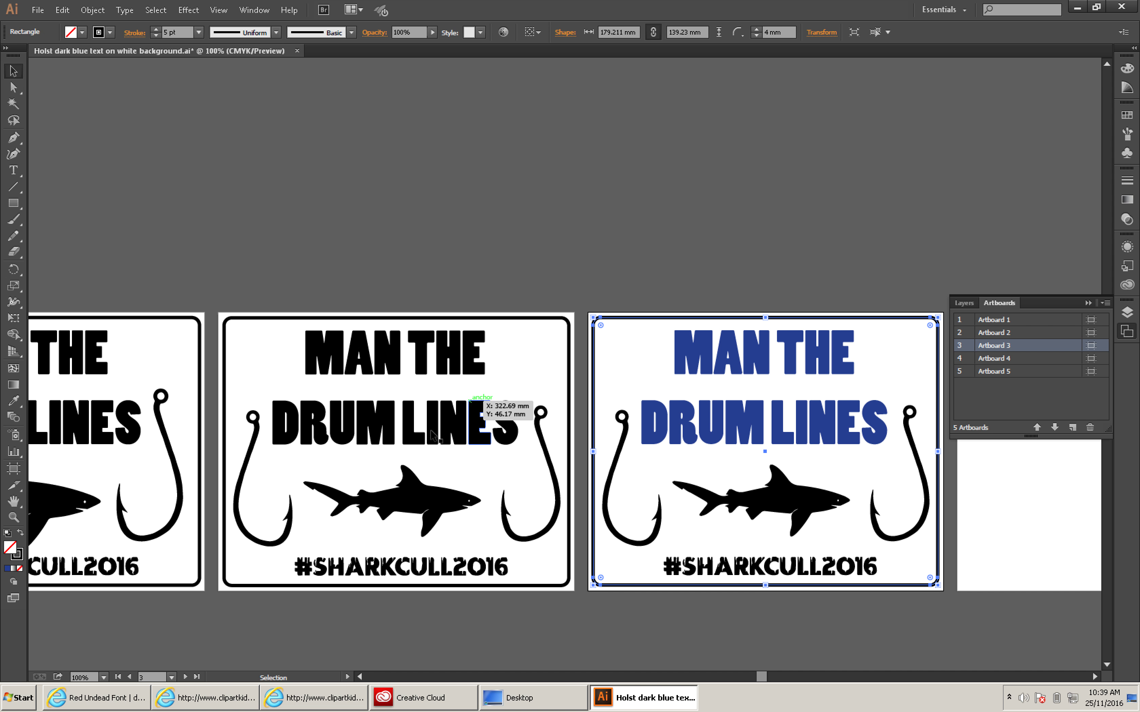
double_click(18, 559)
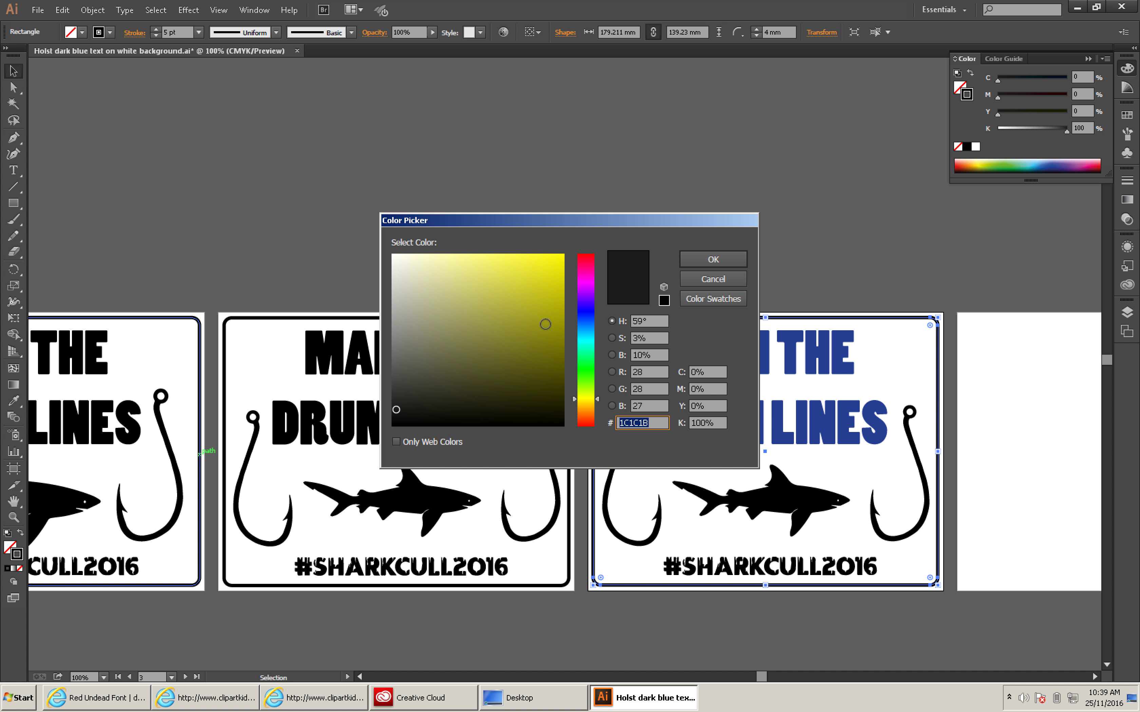
text(2732C1)
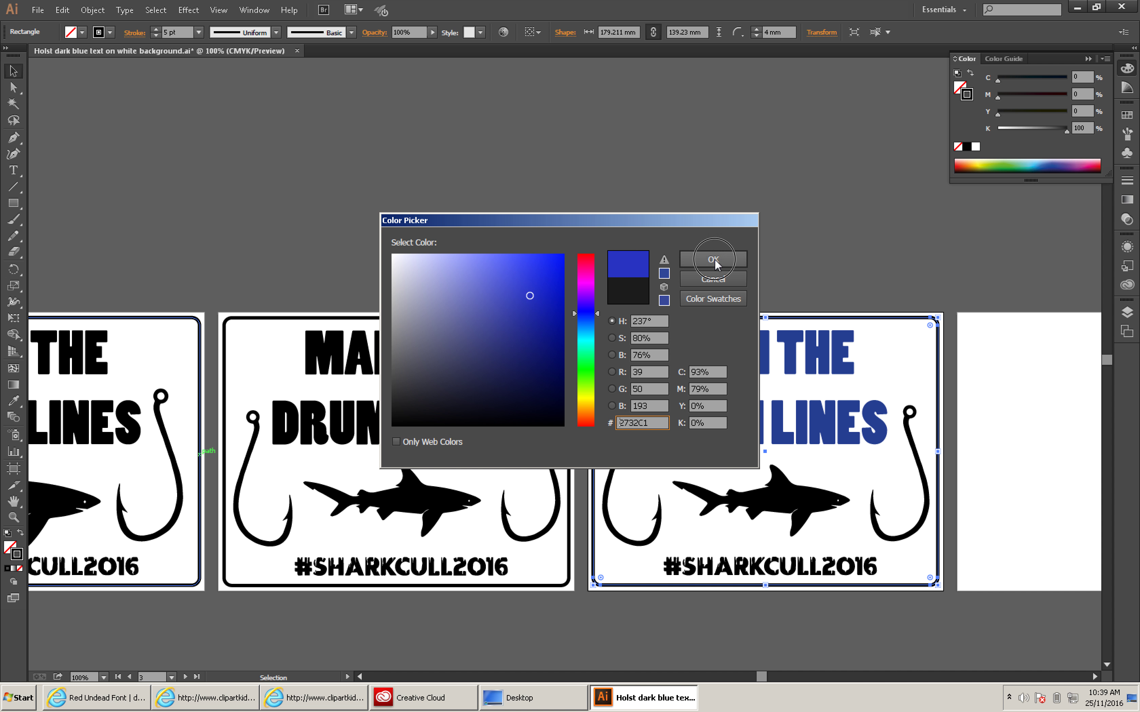
click(714, 258)
click(817, 263)
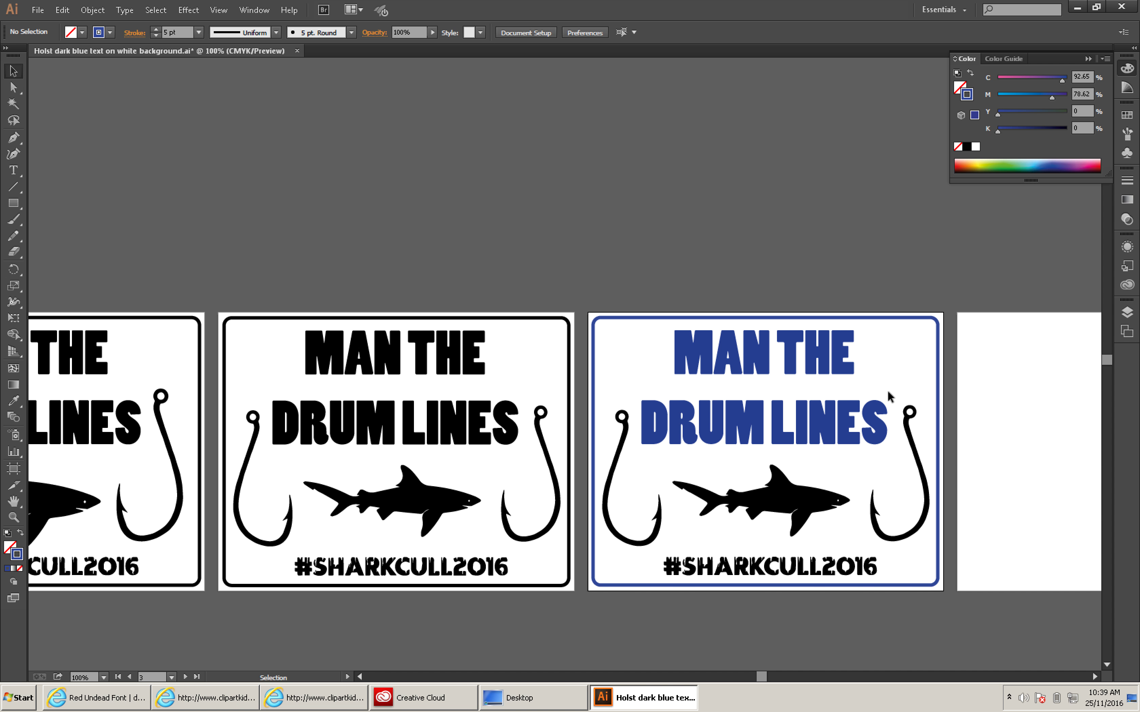
drag(768, 681, 775, 682)
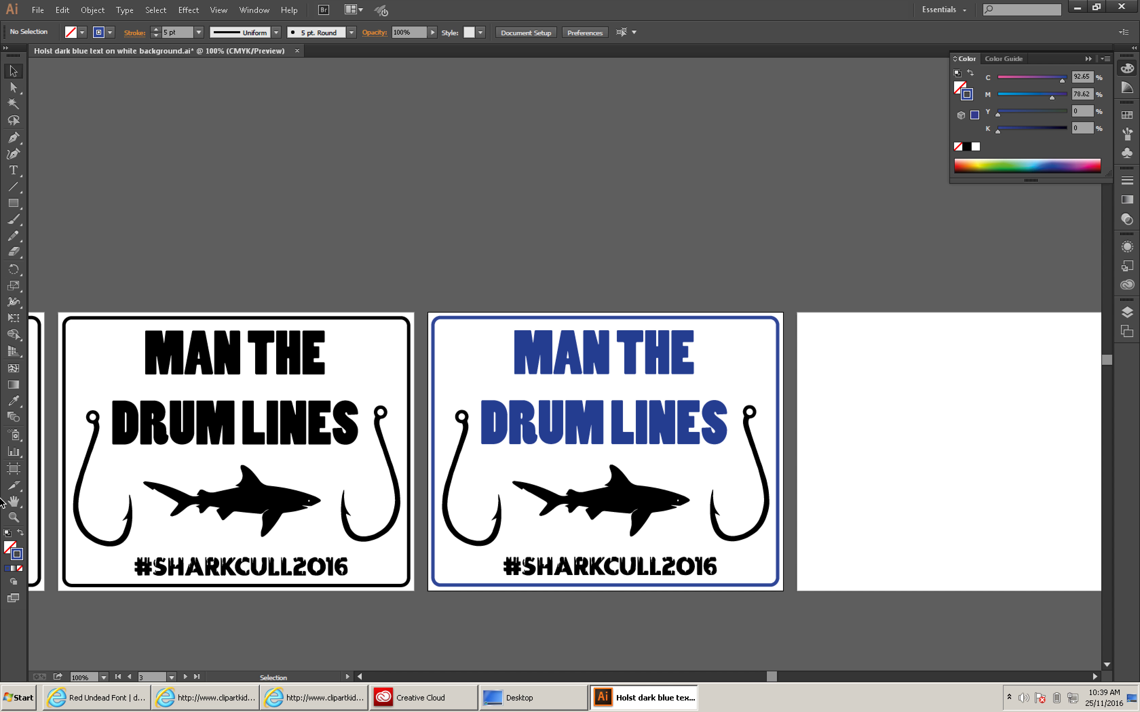
Draw a rectangle over all of Artboard 3 with a light cyan fill and no stroke.
click(13, 203)
drag(426, 312, 784, 592)
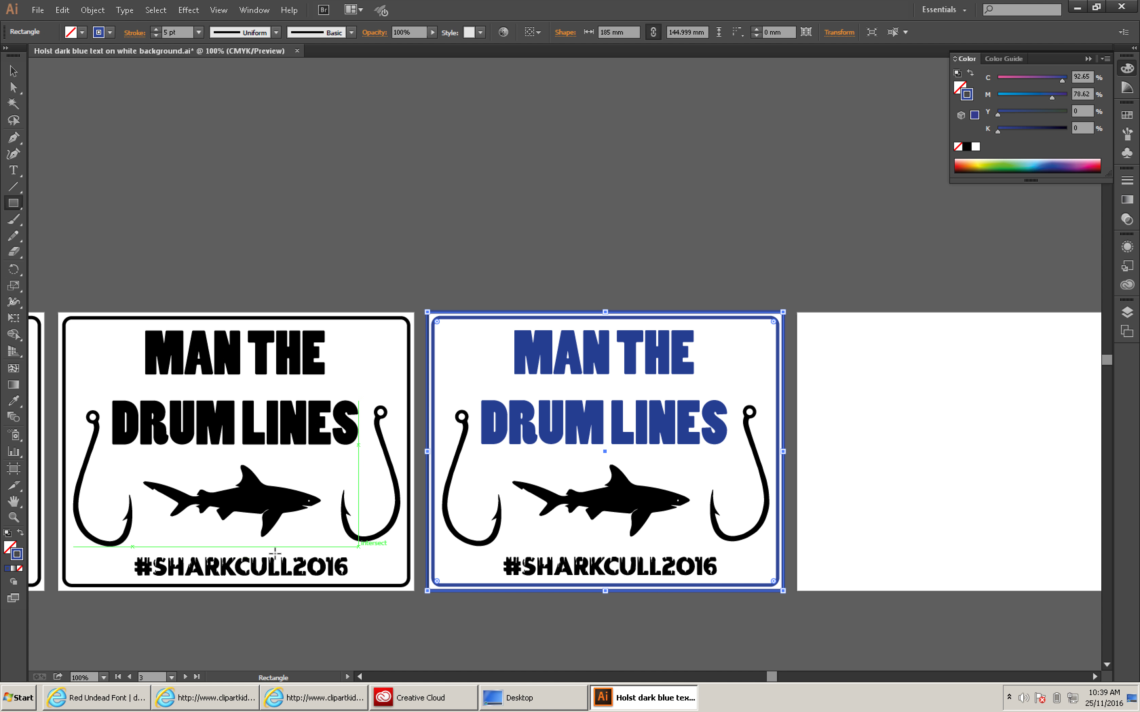
click(20, 534)
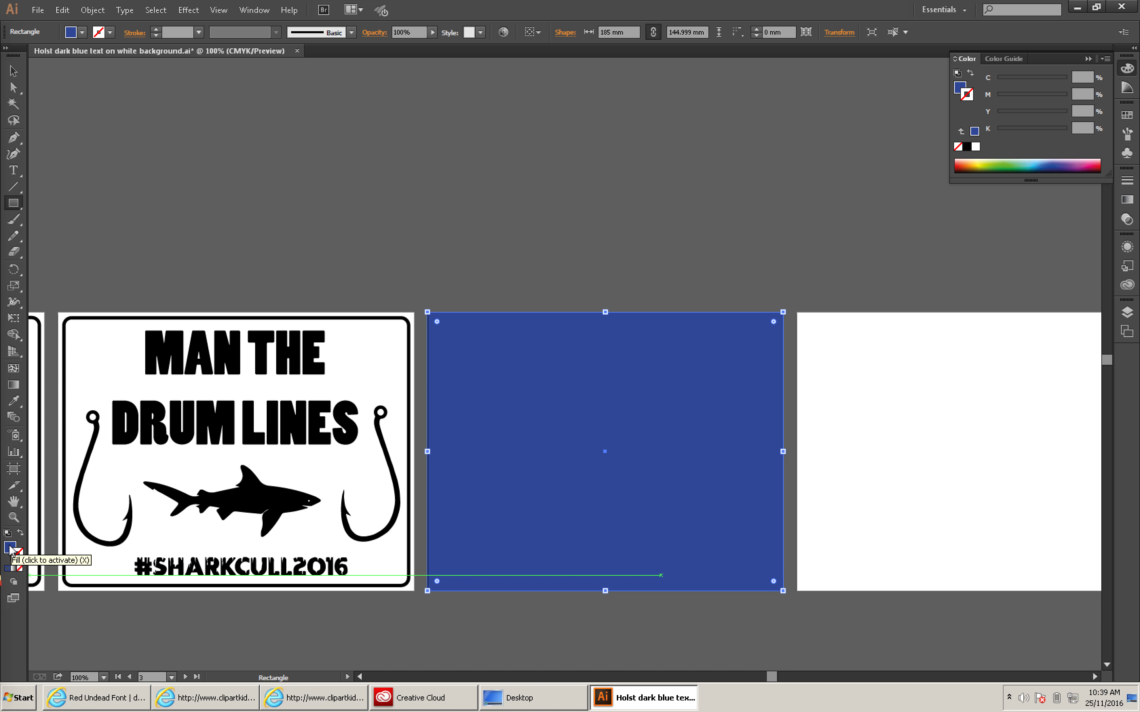
double_click(11, 548)
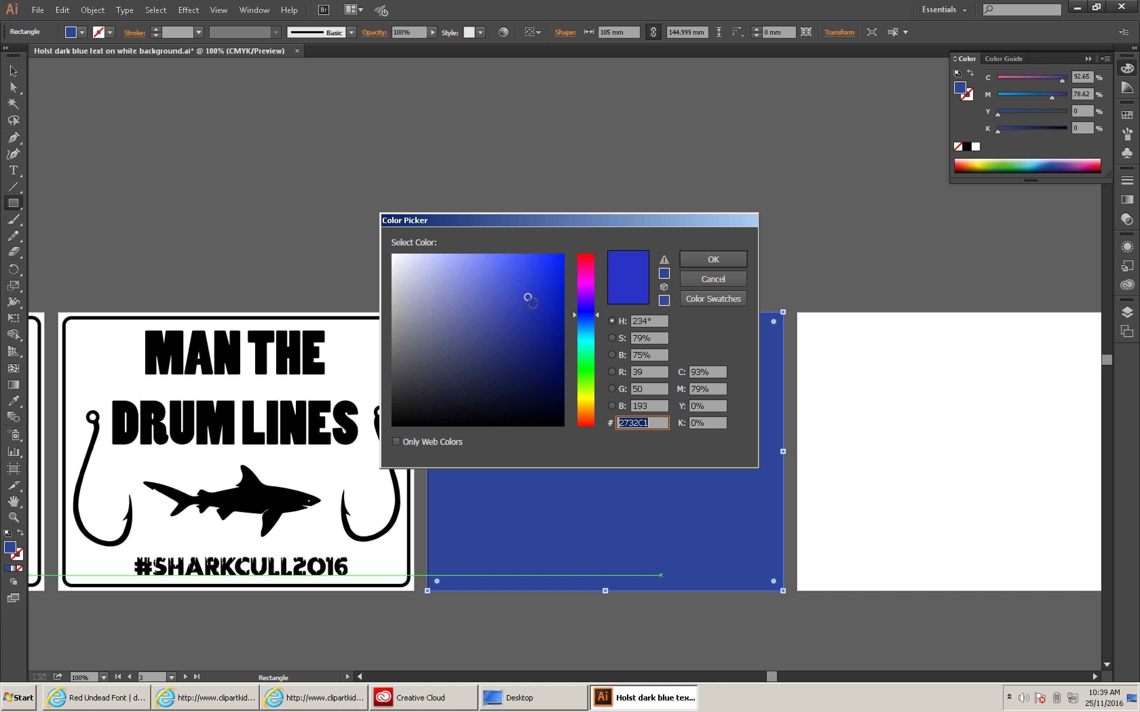
click(580, 336)
drag(532, 274, 517, 262)
click(714, 259)
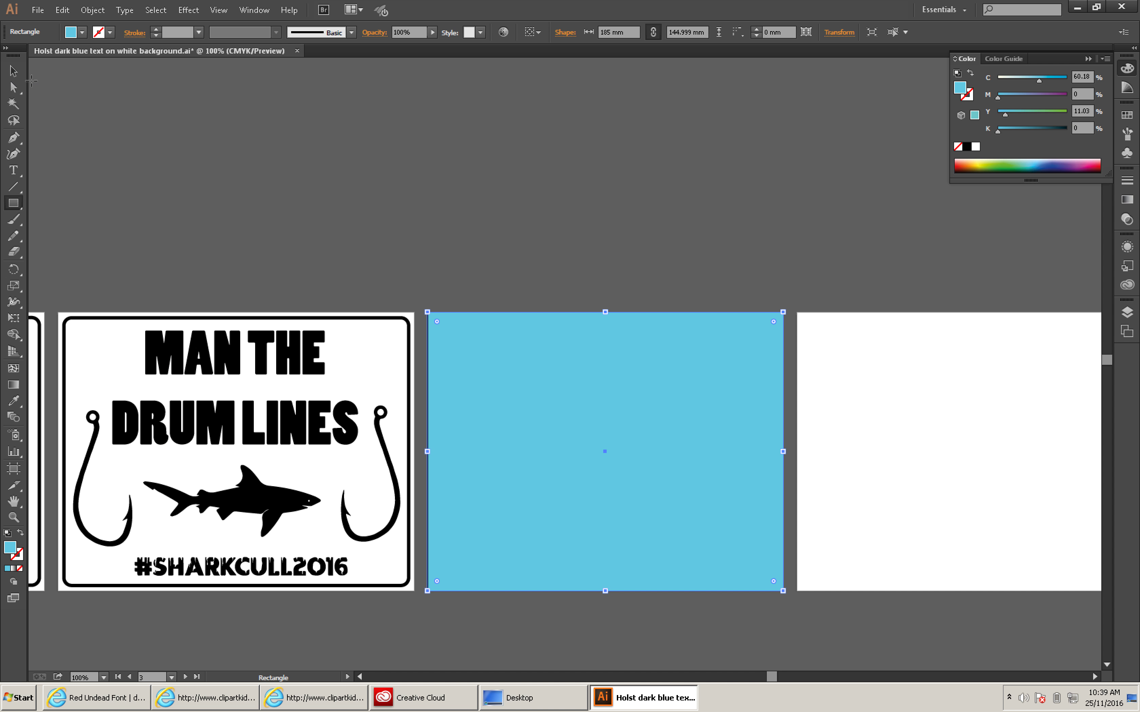
click(13, 70)
click(433, 222)
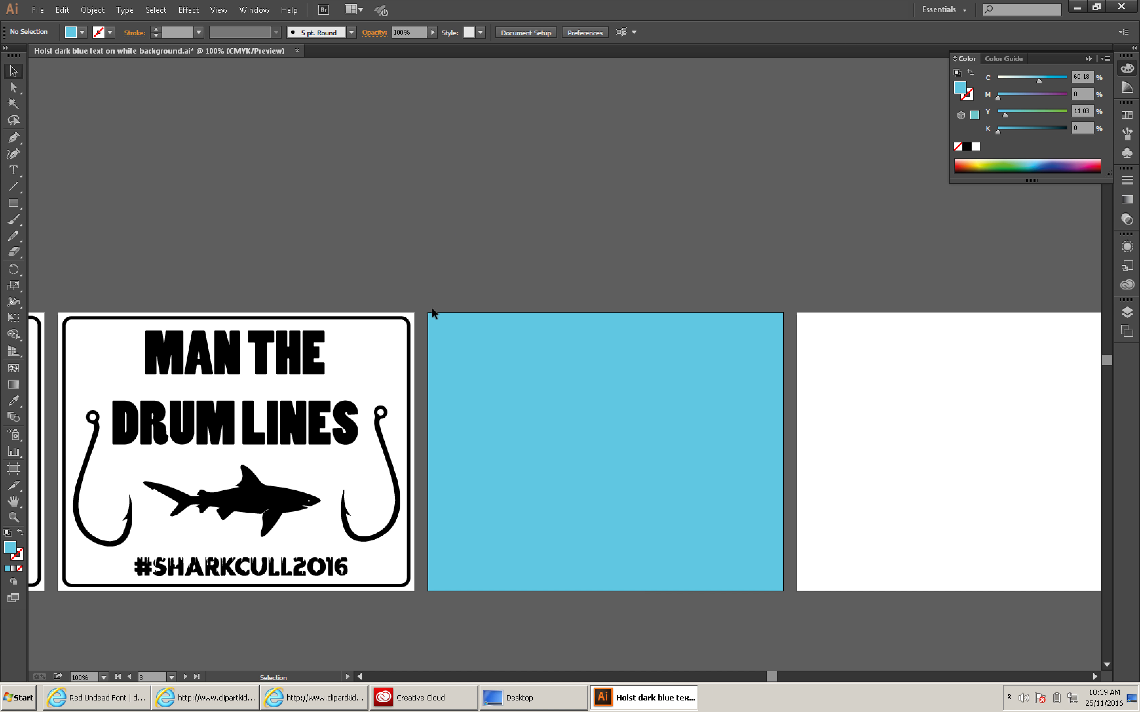
click(438, 325)
Send the light-blue rectangle to the back, behind the sign artwork.
right_click(451, 335)
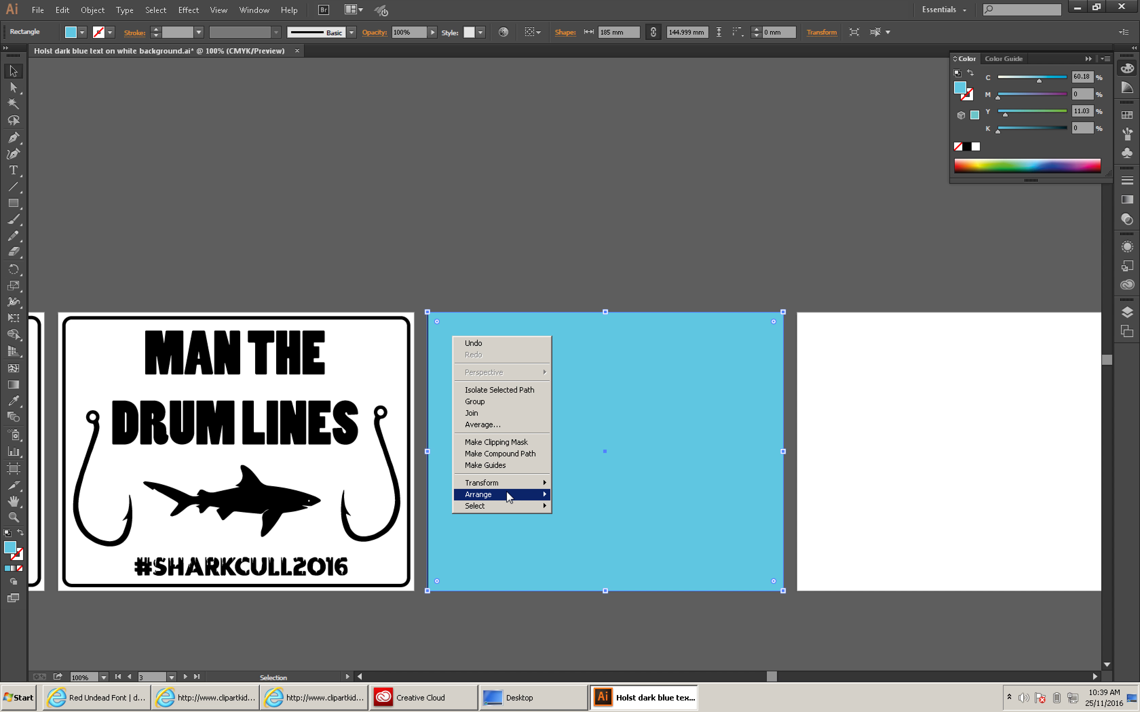
mouse_move(506, 493)
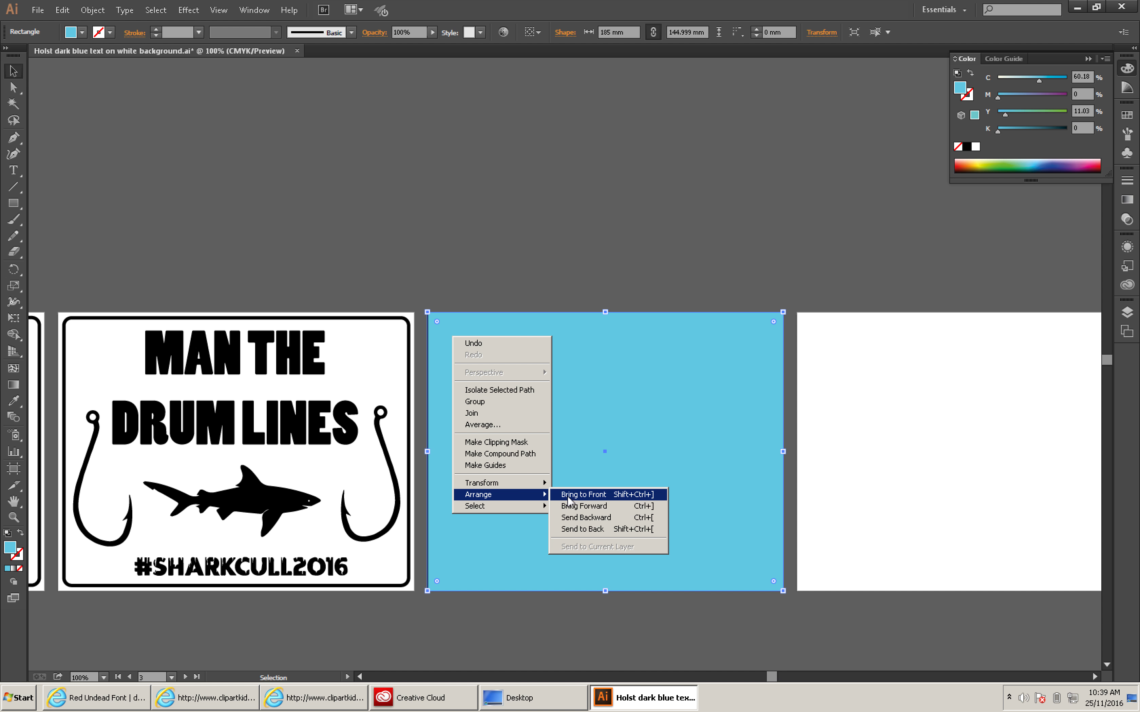
click(582, 528)
click(672, 209)
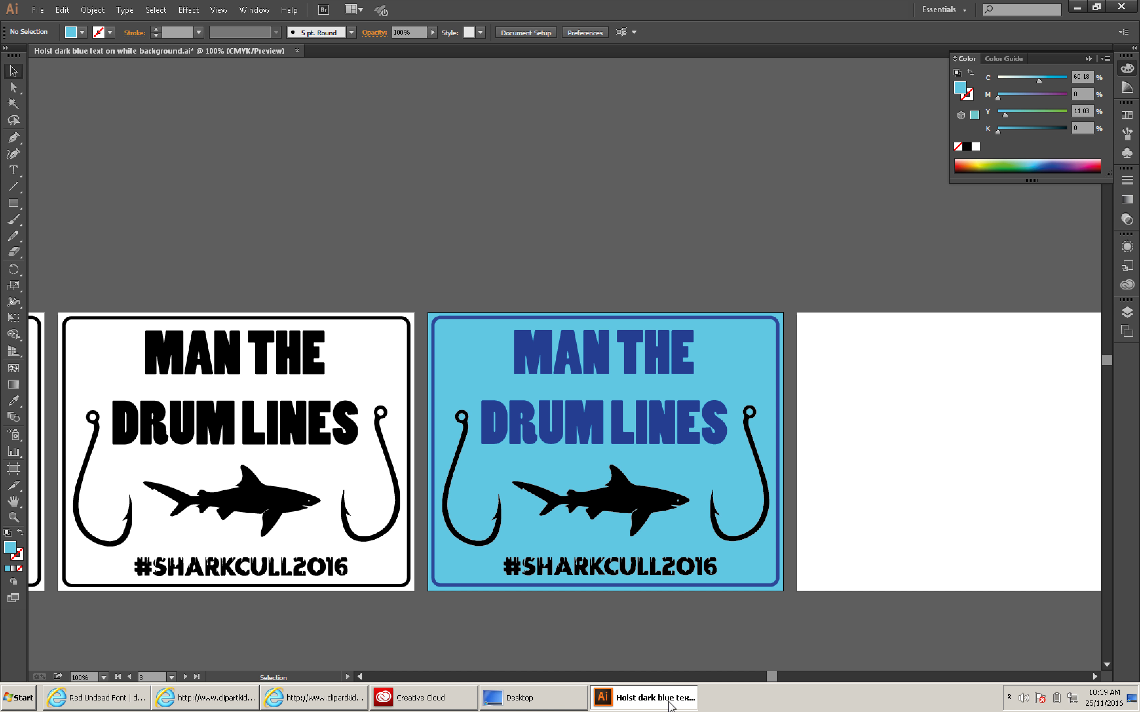
Recolour the shark, both hooks and the #SHARKCULL2016 text with one new fill colour.
click(636, 492)
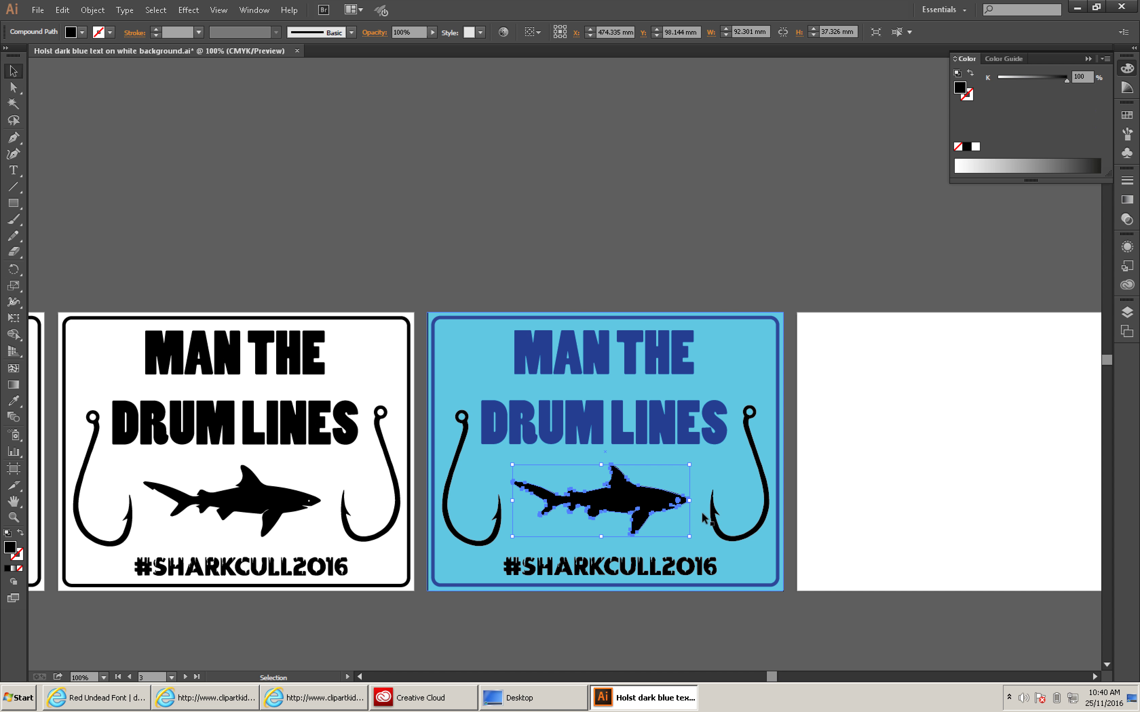
shift+click(715, 522)
shift+click(458, 538)
shift+click(513, 571)
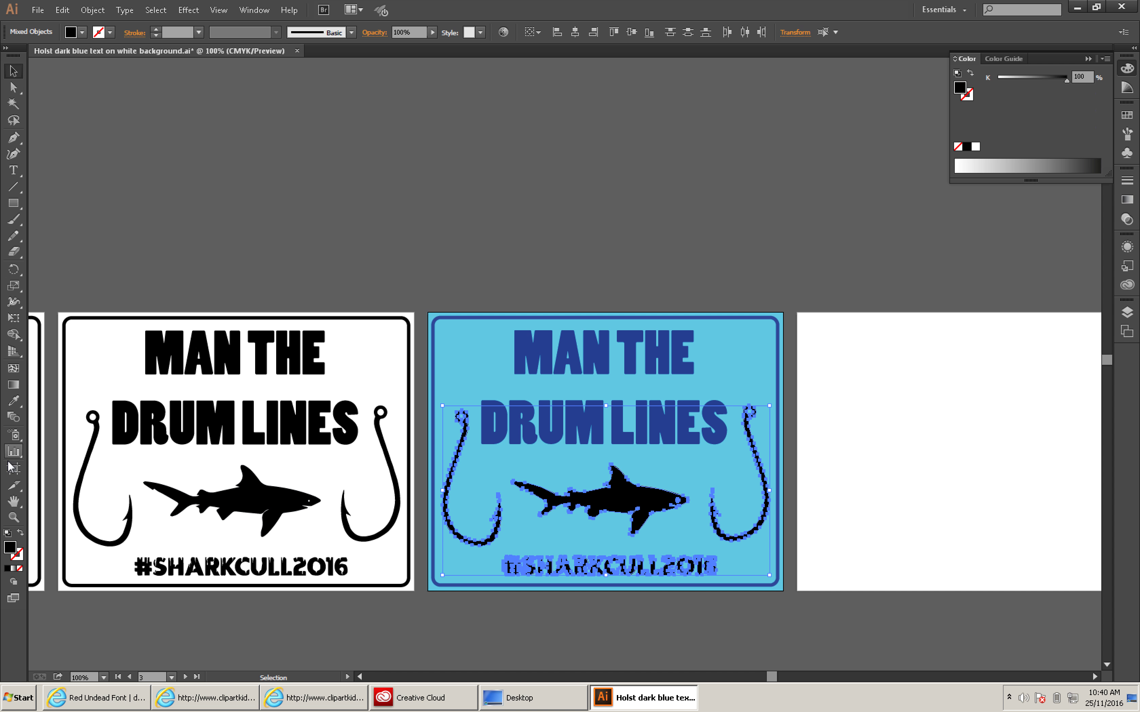
double_click(11, 548)
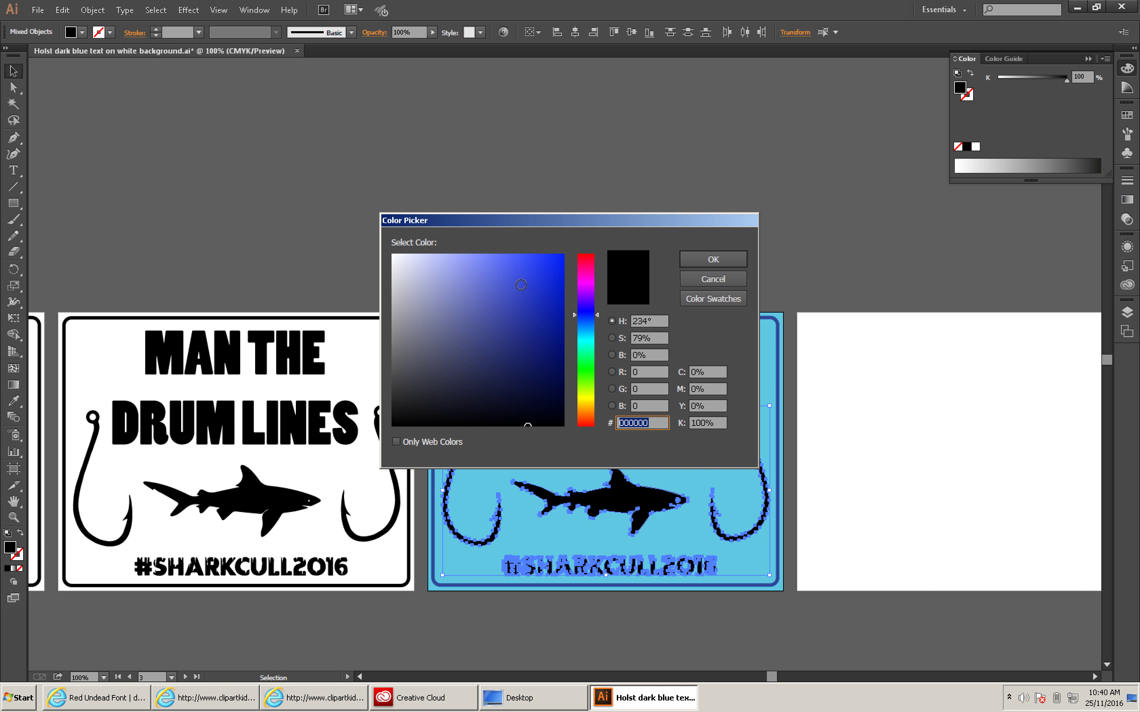
click(540, 279)
click(730, 258)
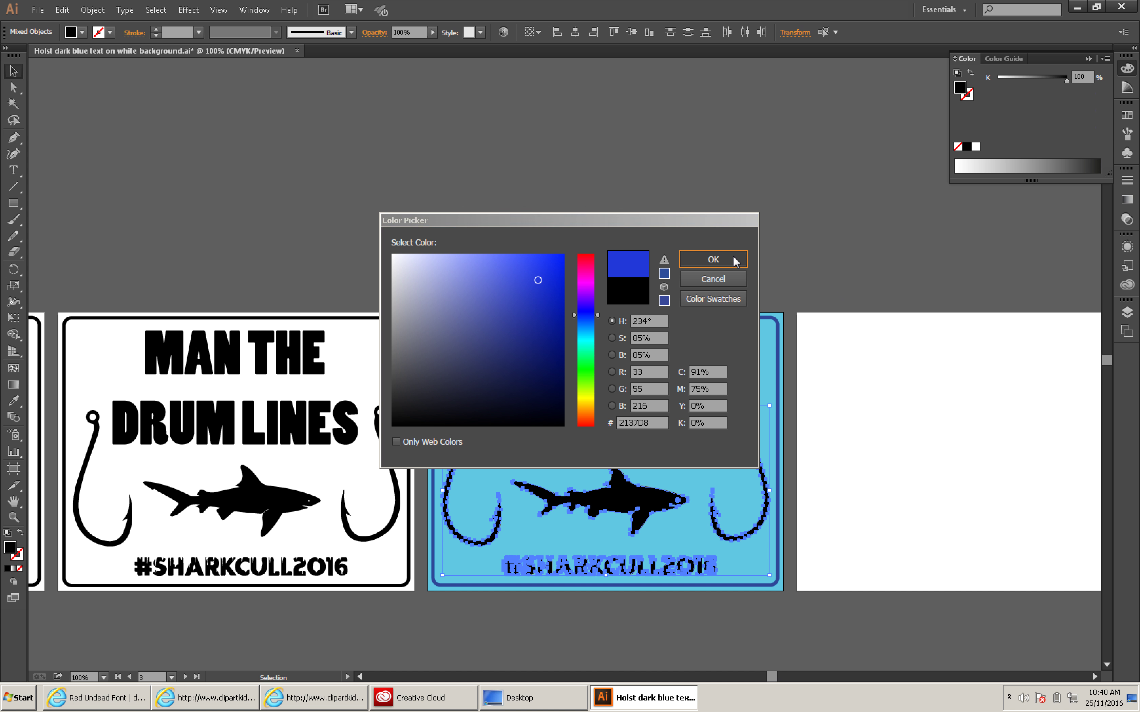
click(714, 235)
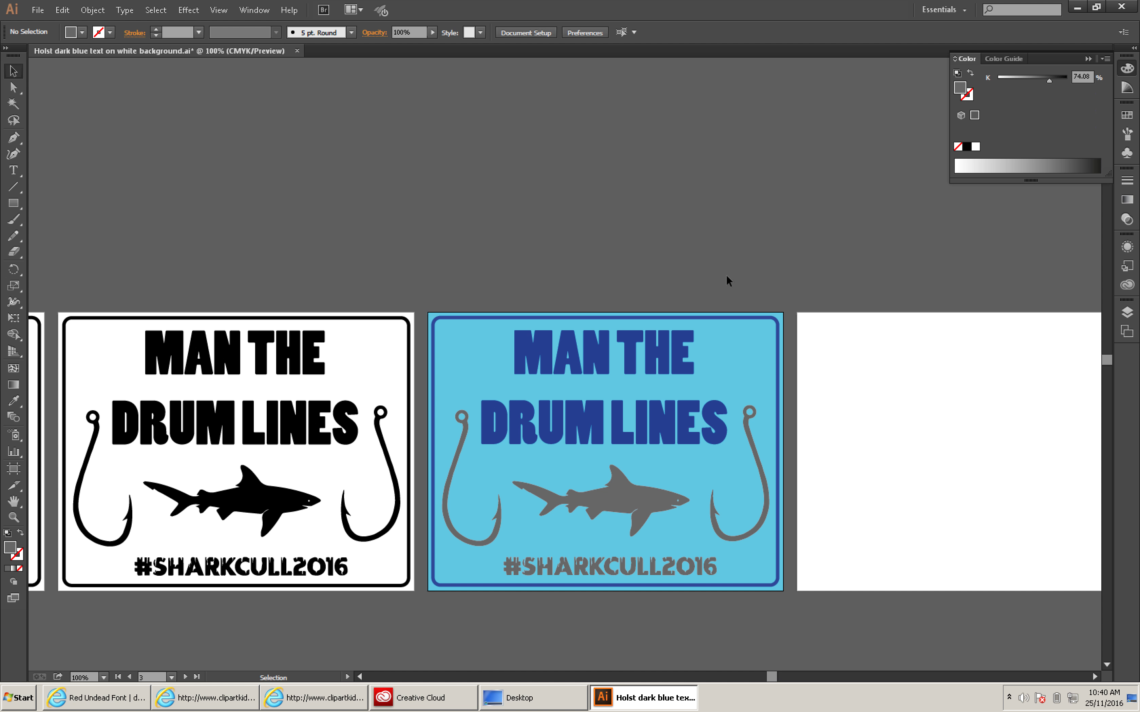